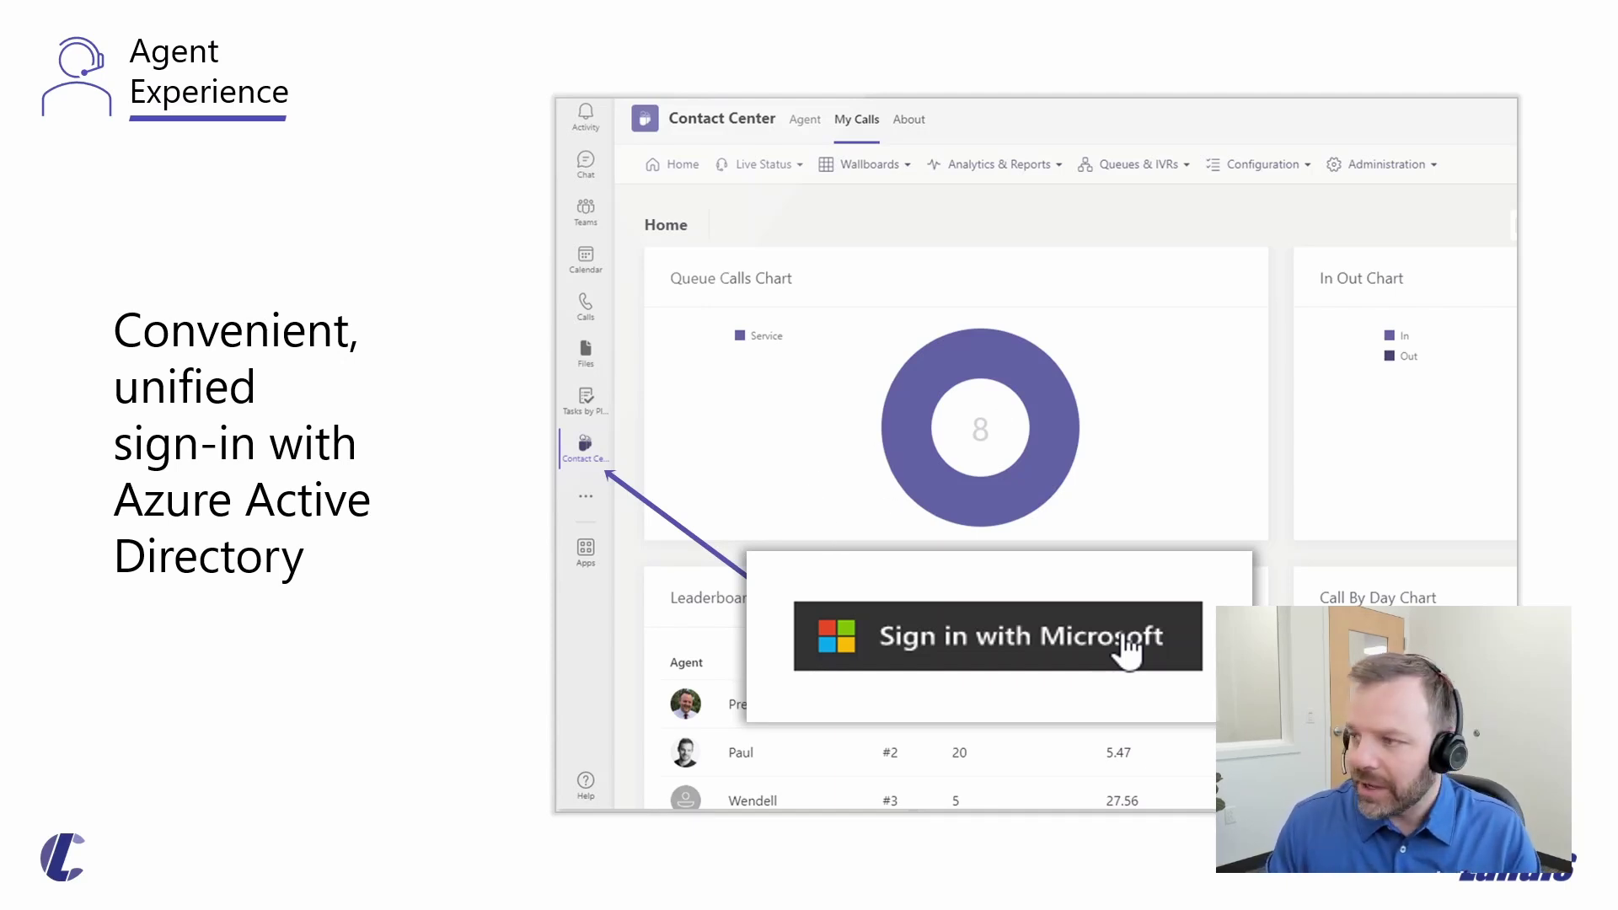
Advance the slideshow from the Azure AD sign-in slide to the agent panel demo slides.
click(589, 408)
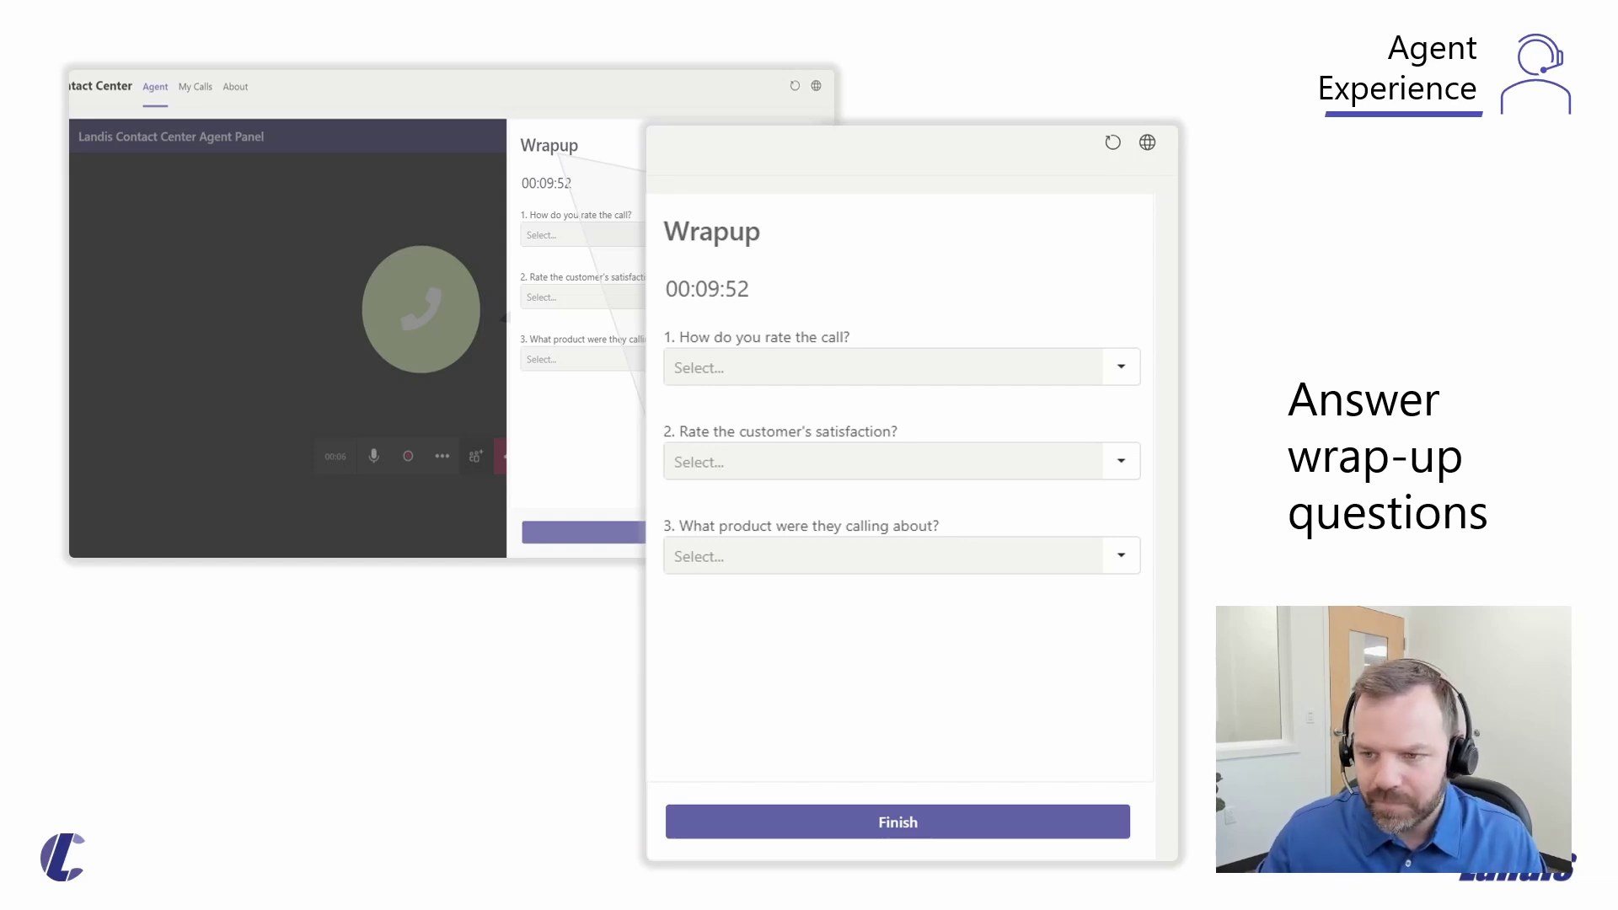
Advance the slideshow to the Manager experience slide.
click(247, 653)
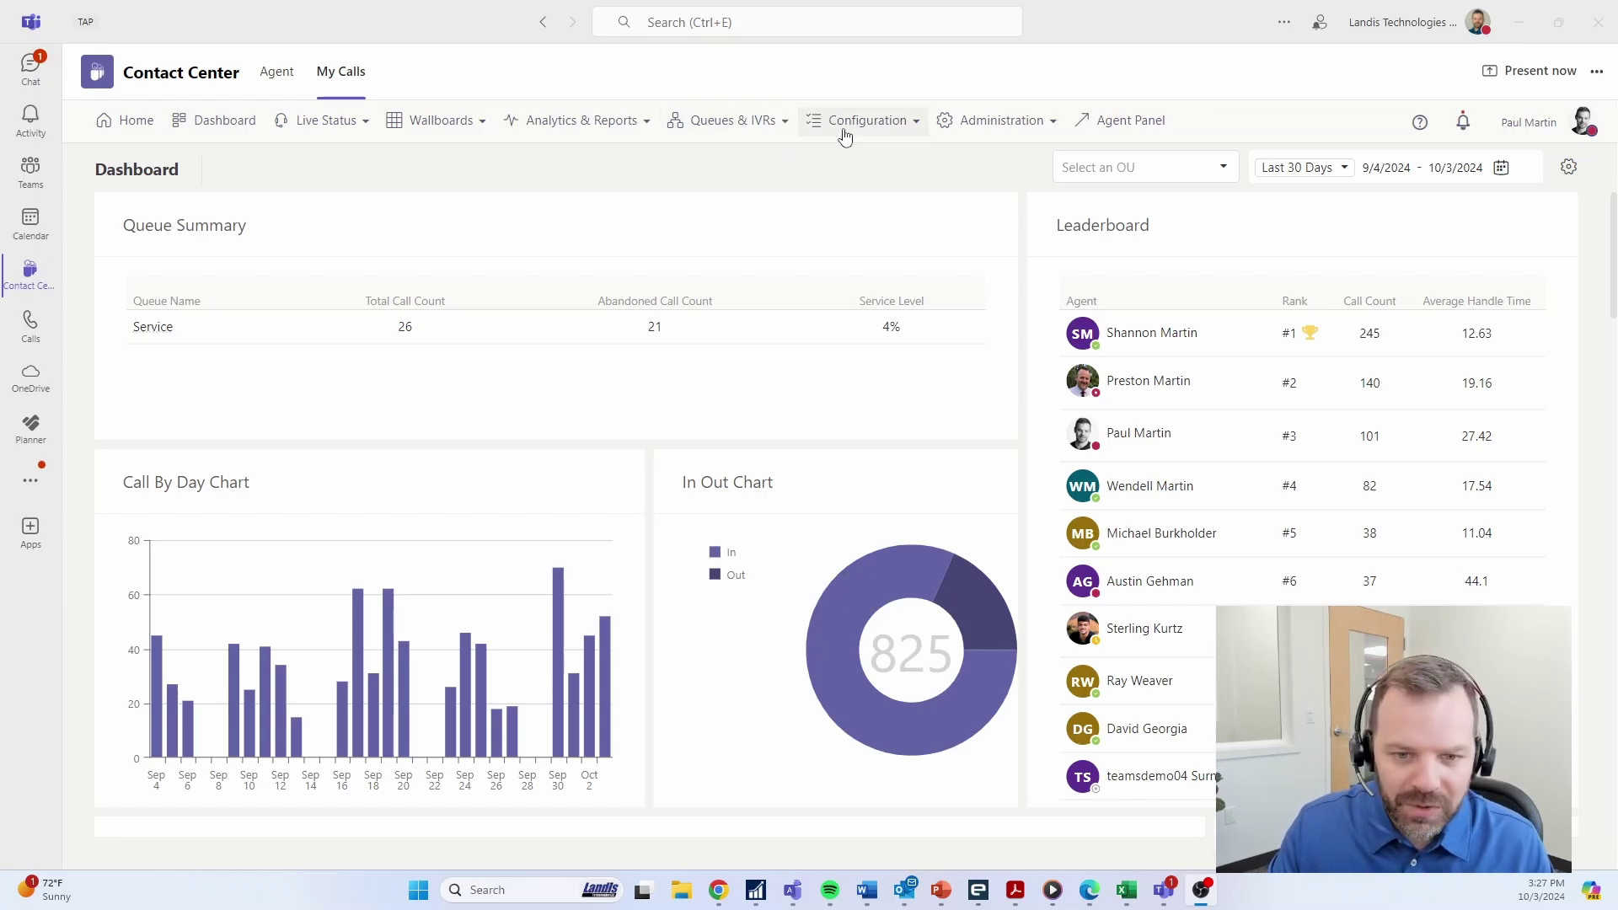
Browse the Administration, Configuration and Analytics menus, then open the first Contoso wallboard.
click(983, 122)
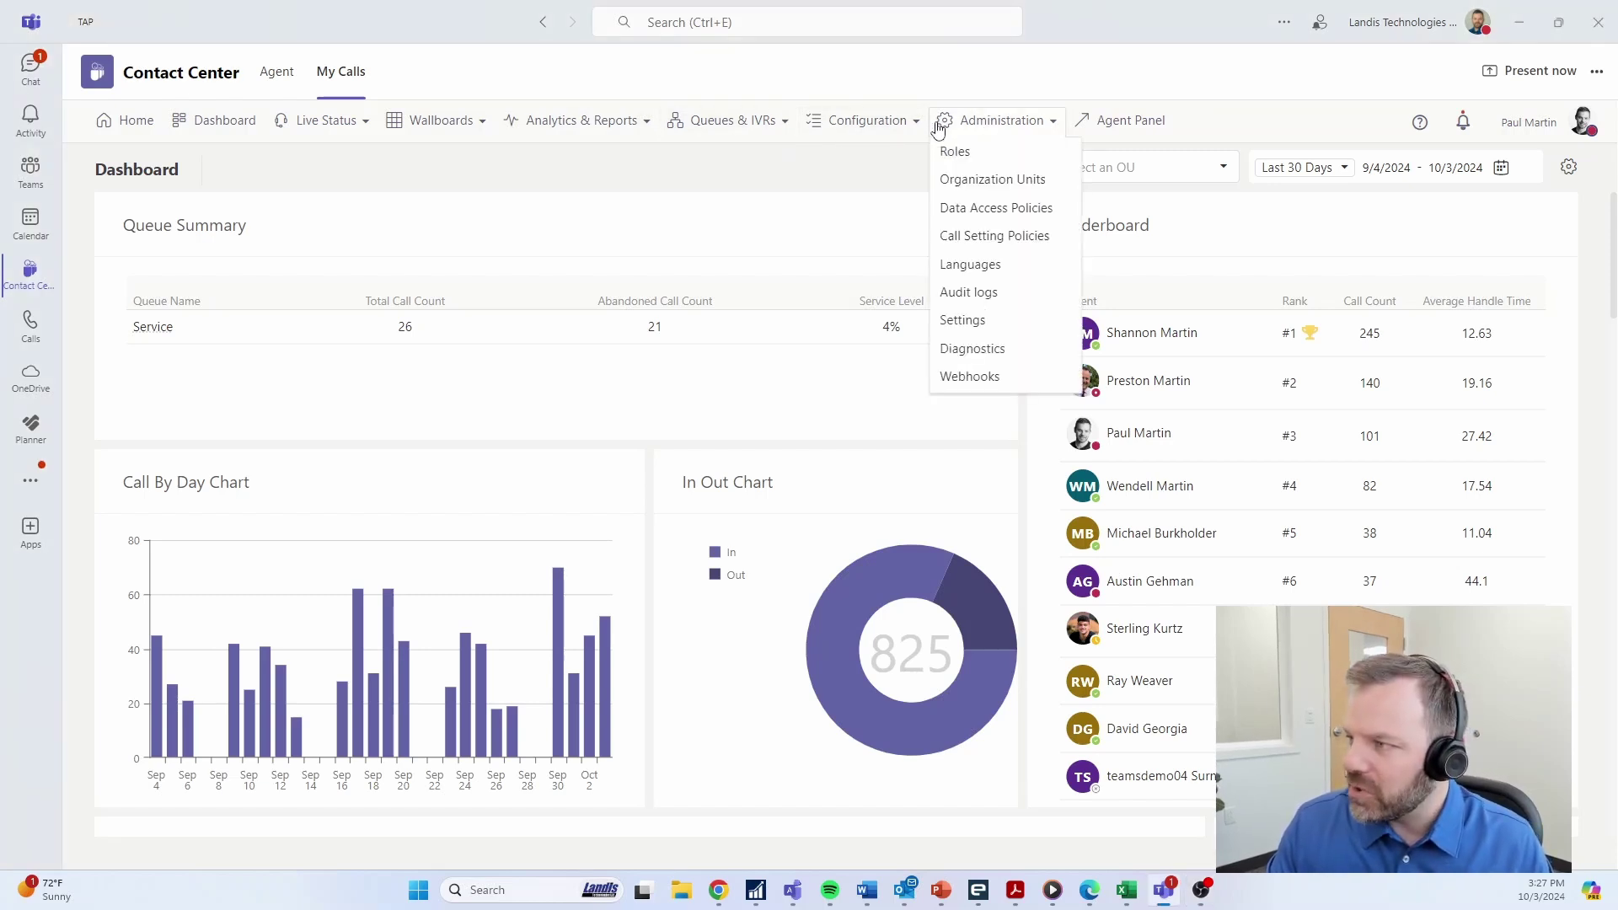
click(892, 133)
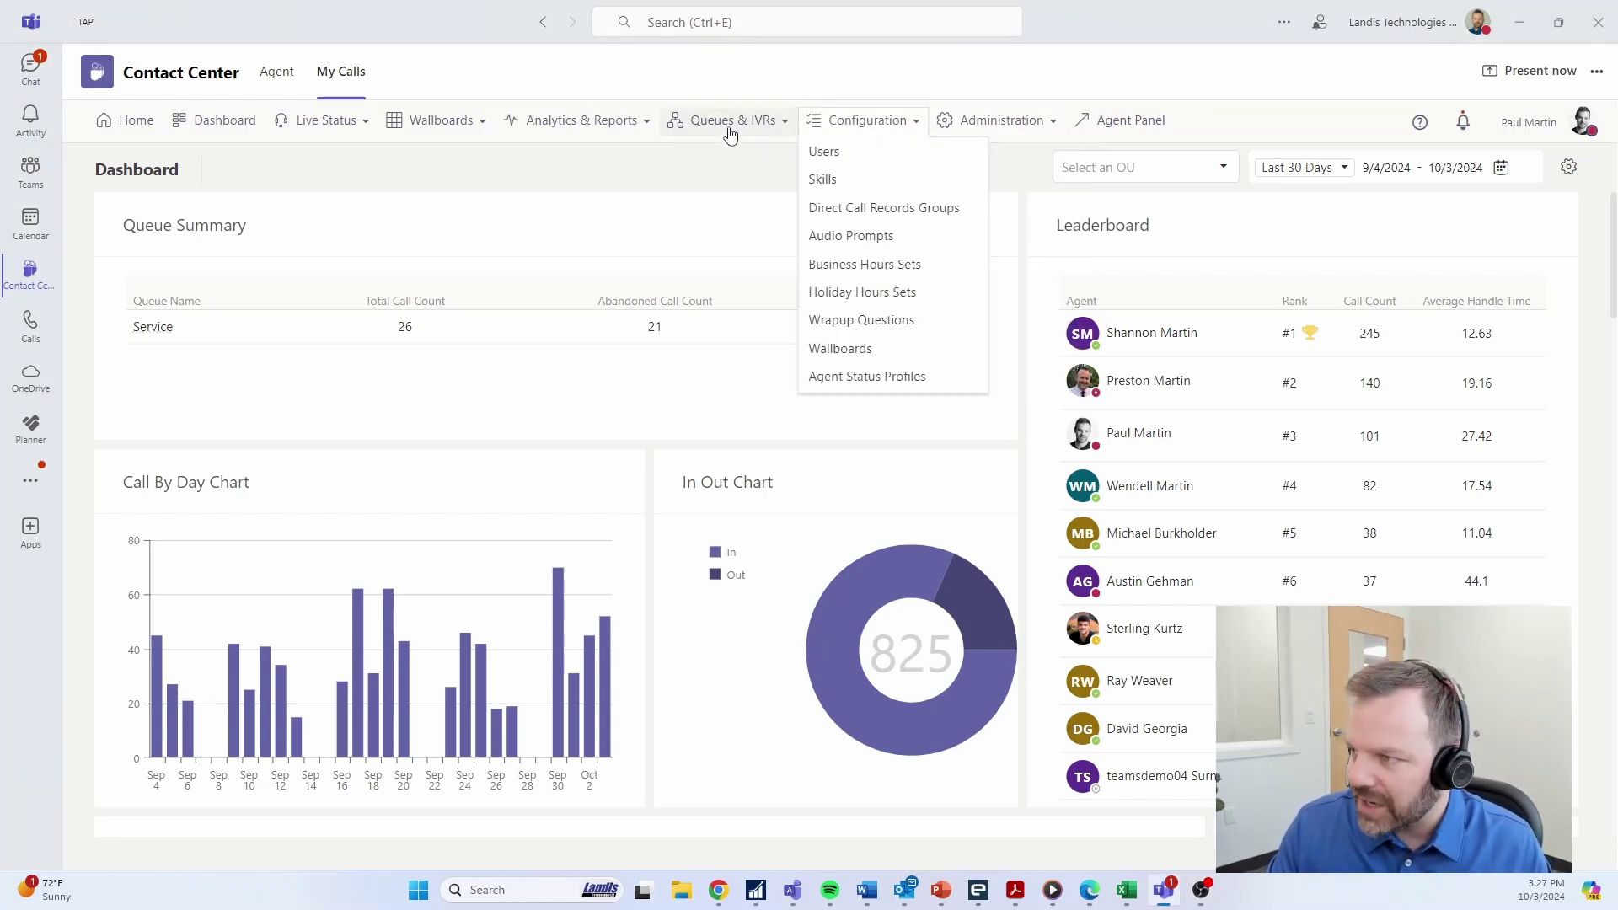
click(610, 127)
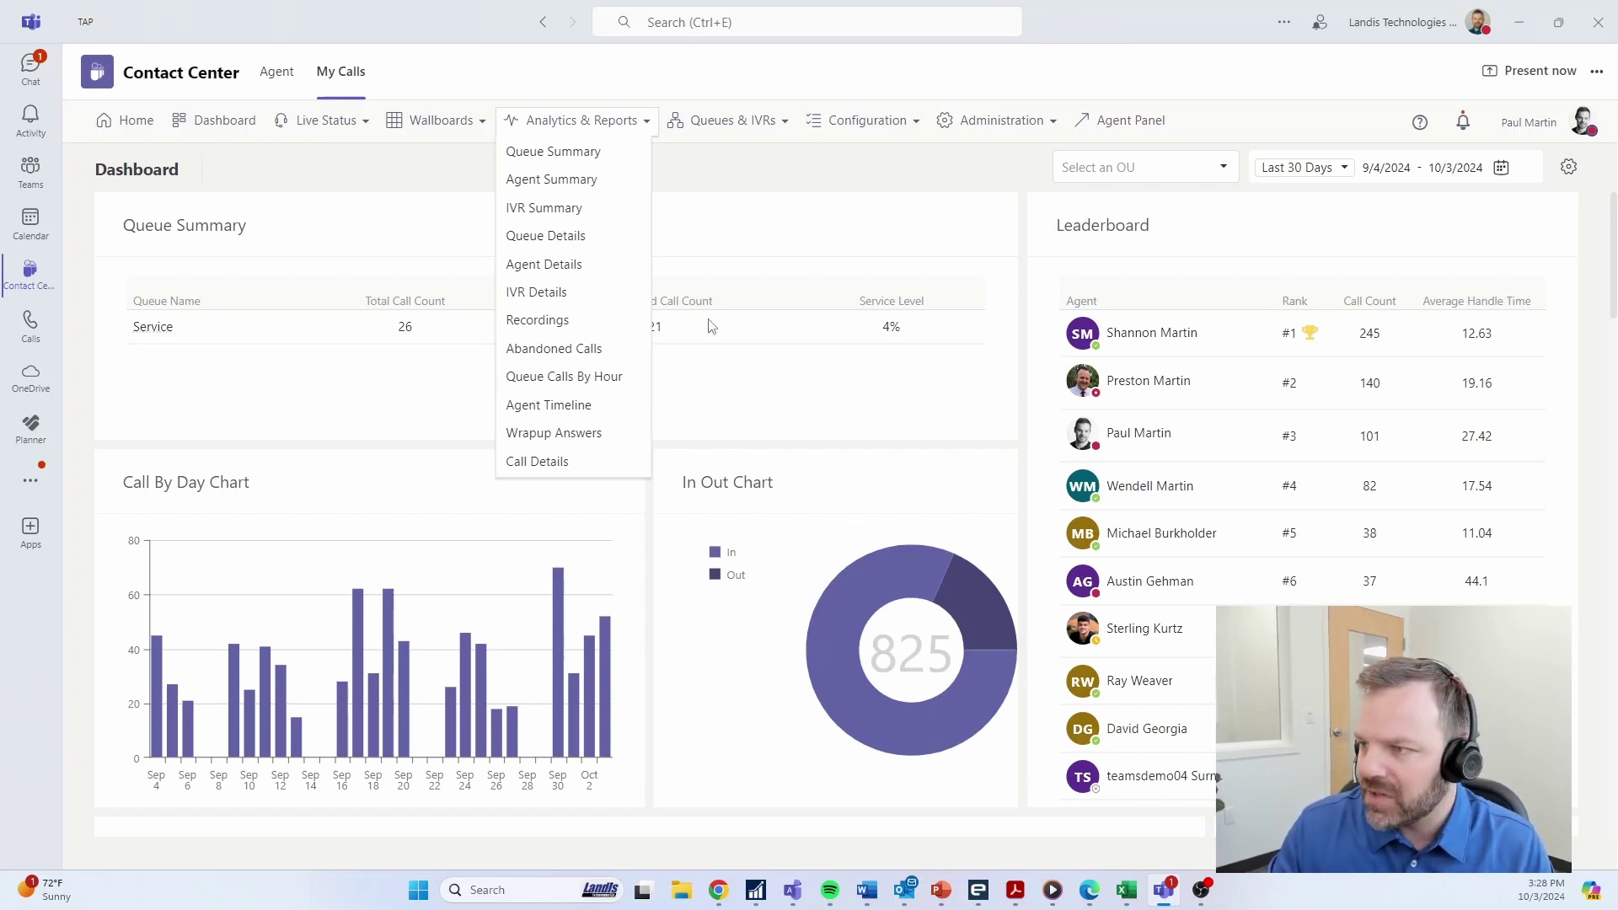
click(440, 122)
click(440, 153)
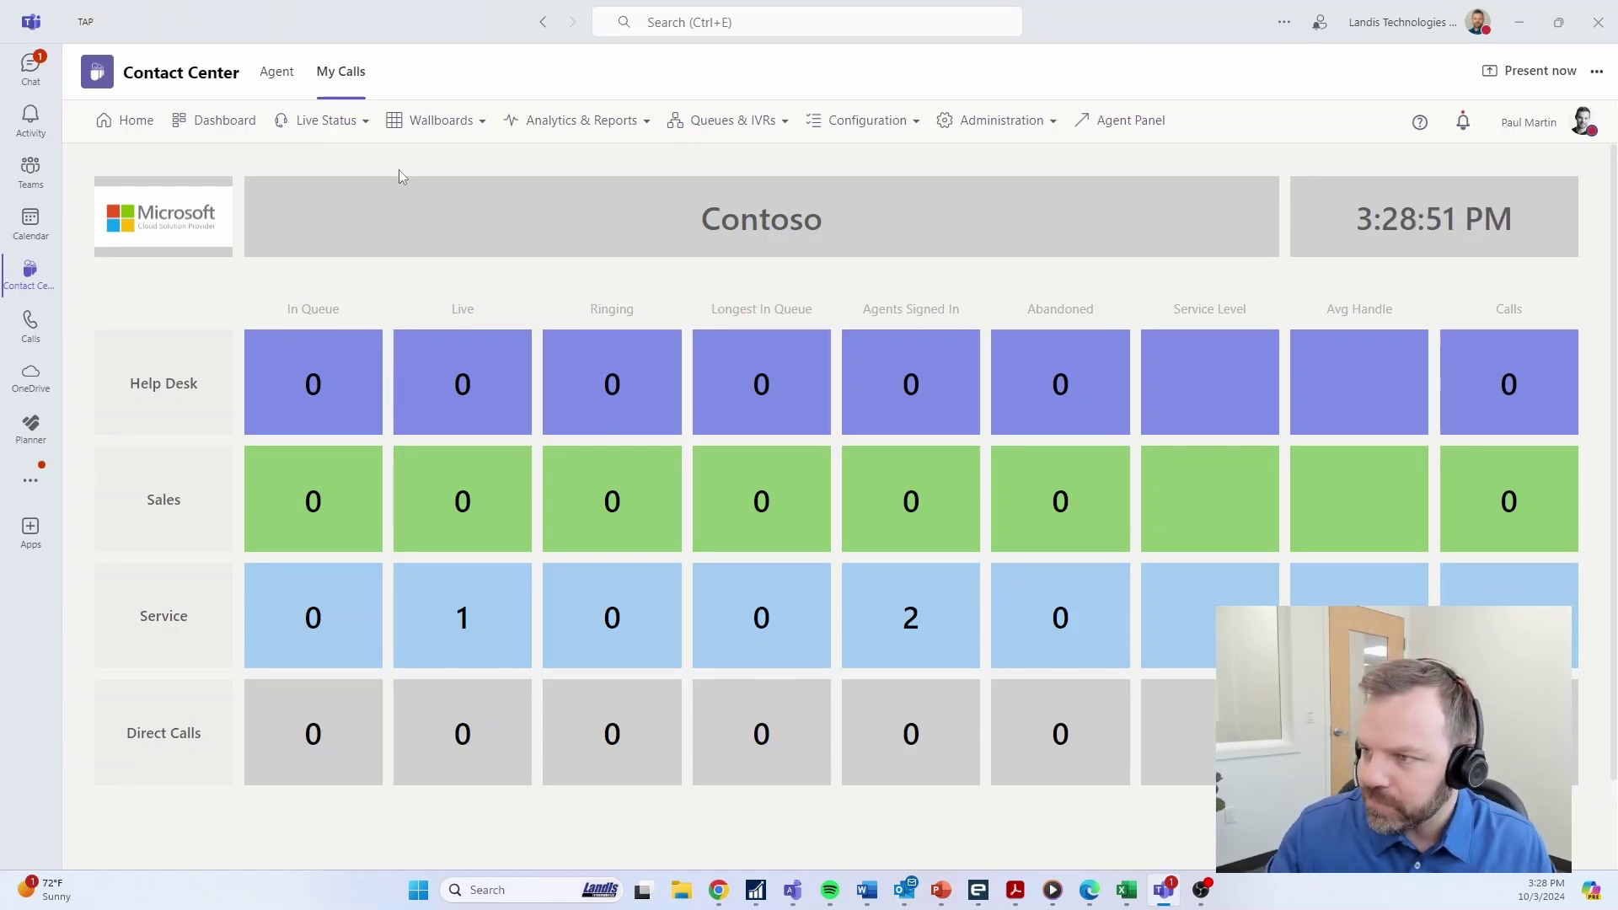
Open Live Status > Queue Status and list the Service queue's agents.
click(320, 120)
click(336, 182)
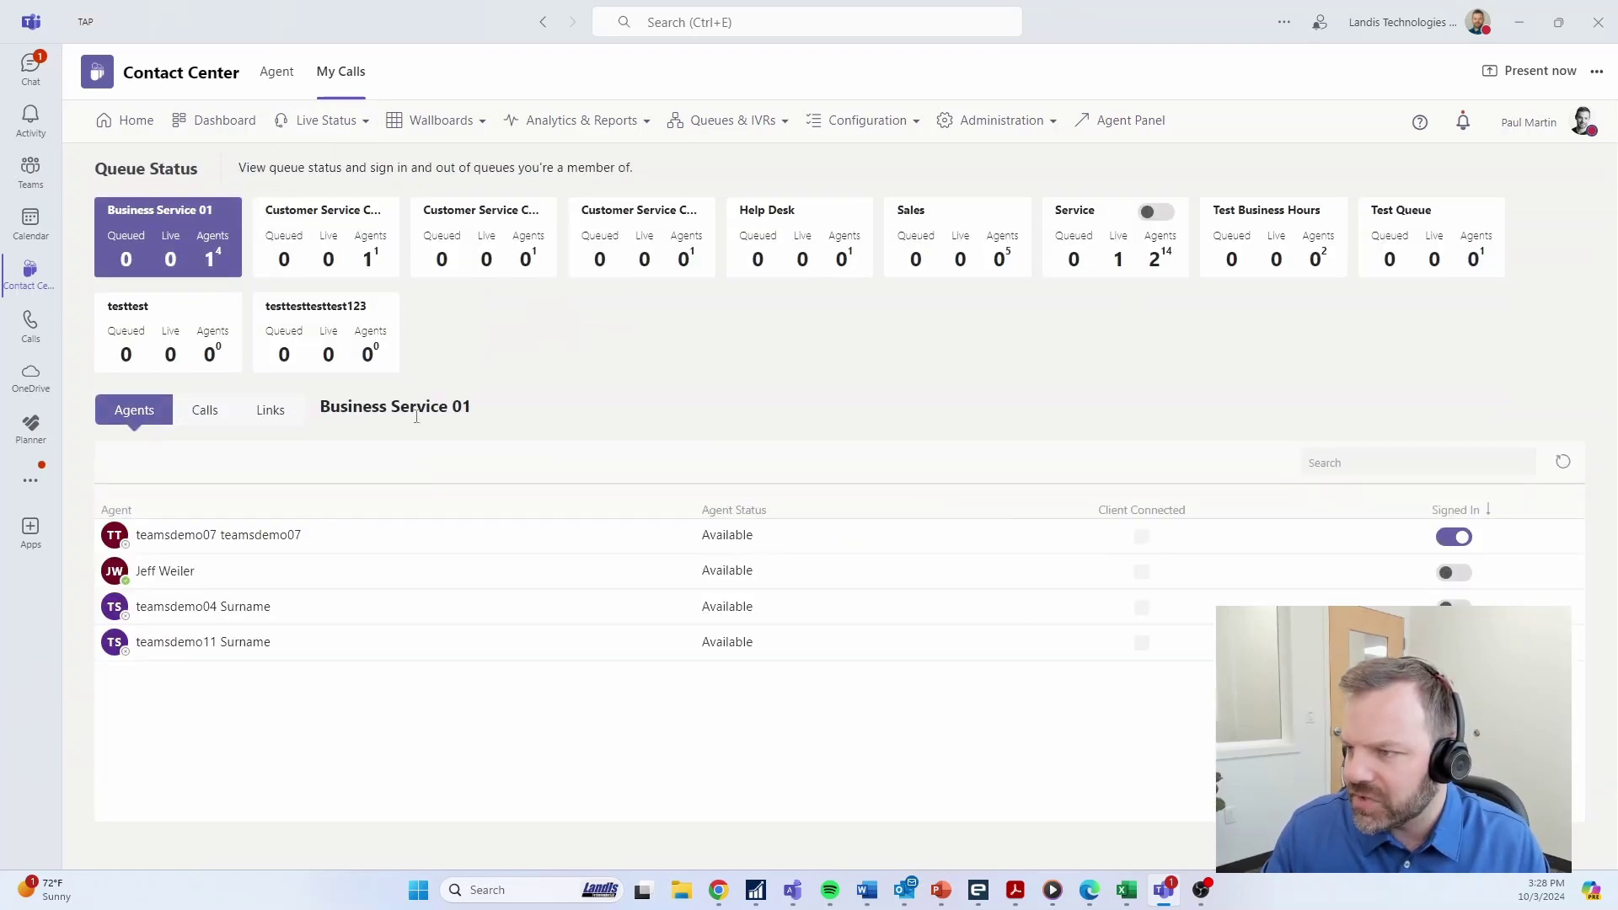
click(1091, 256)
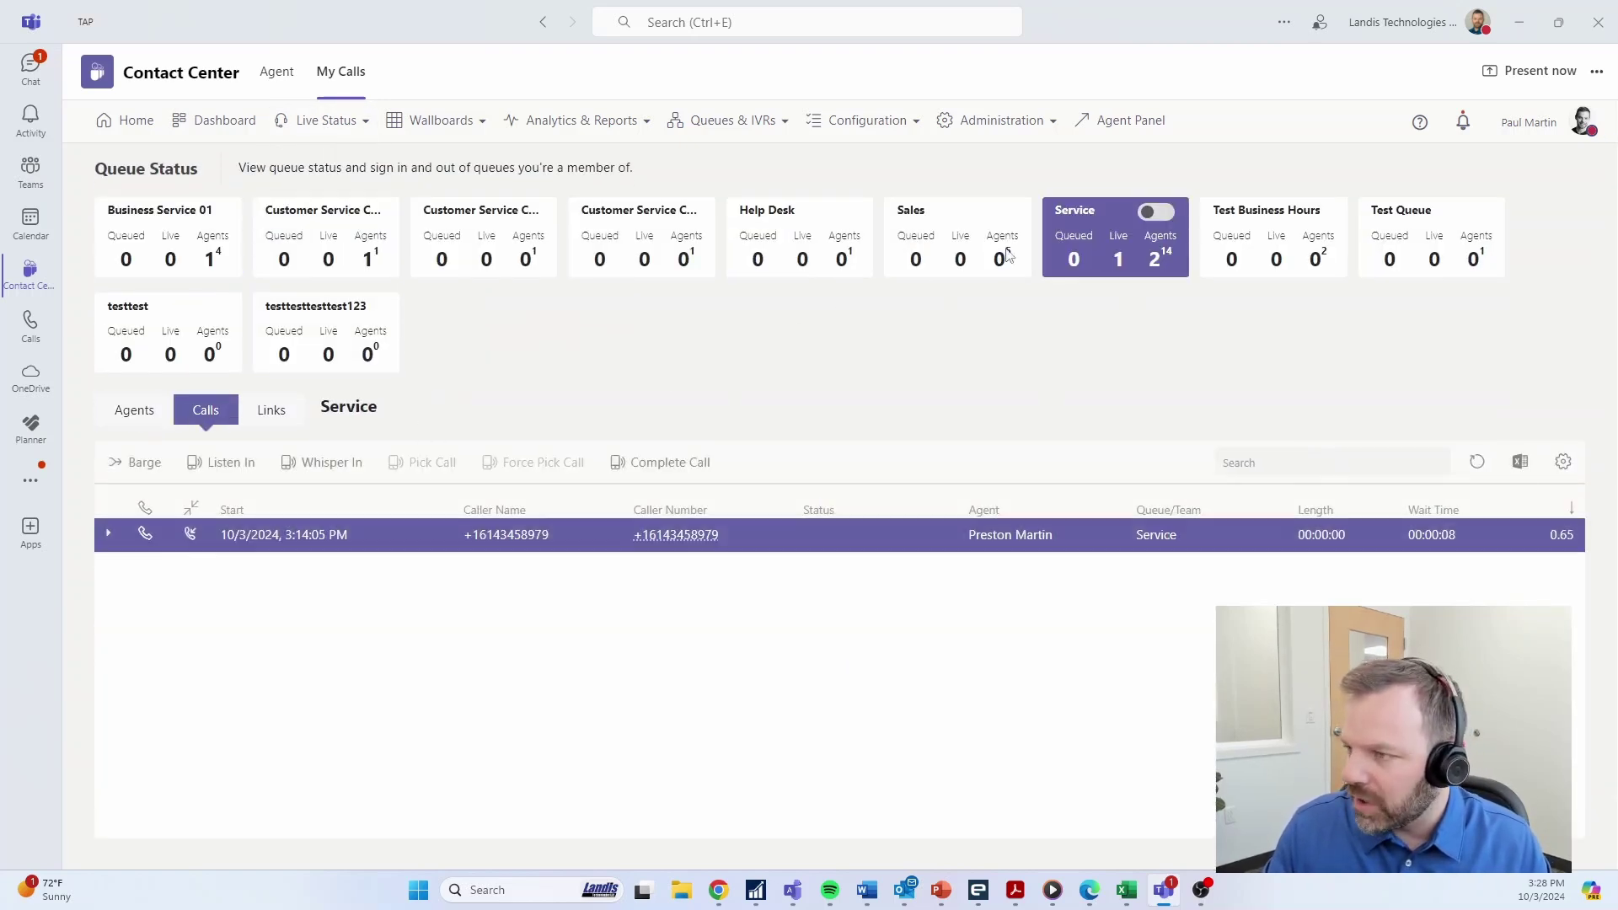
click(138, 421)
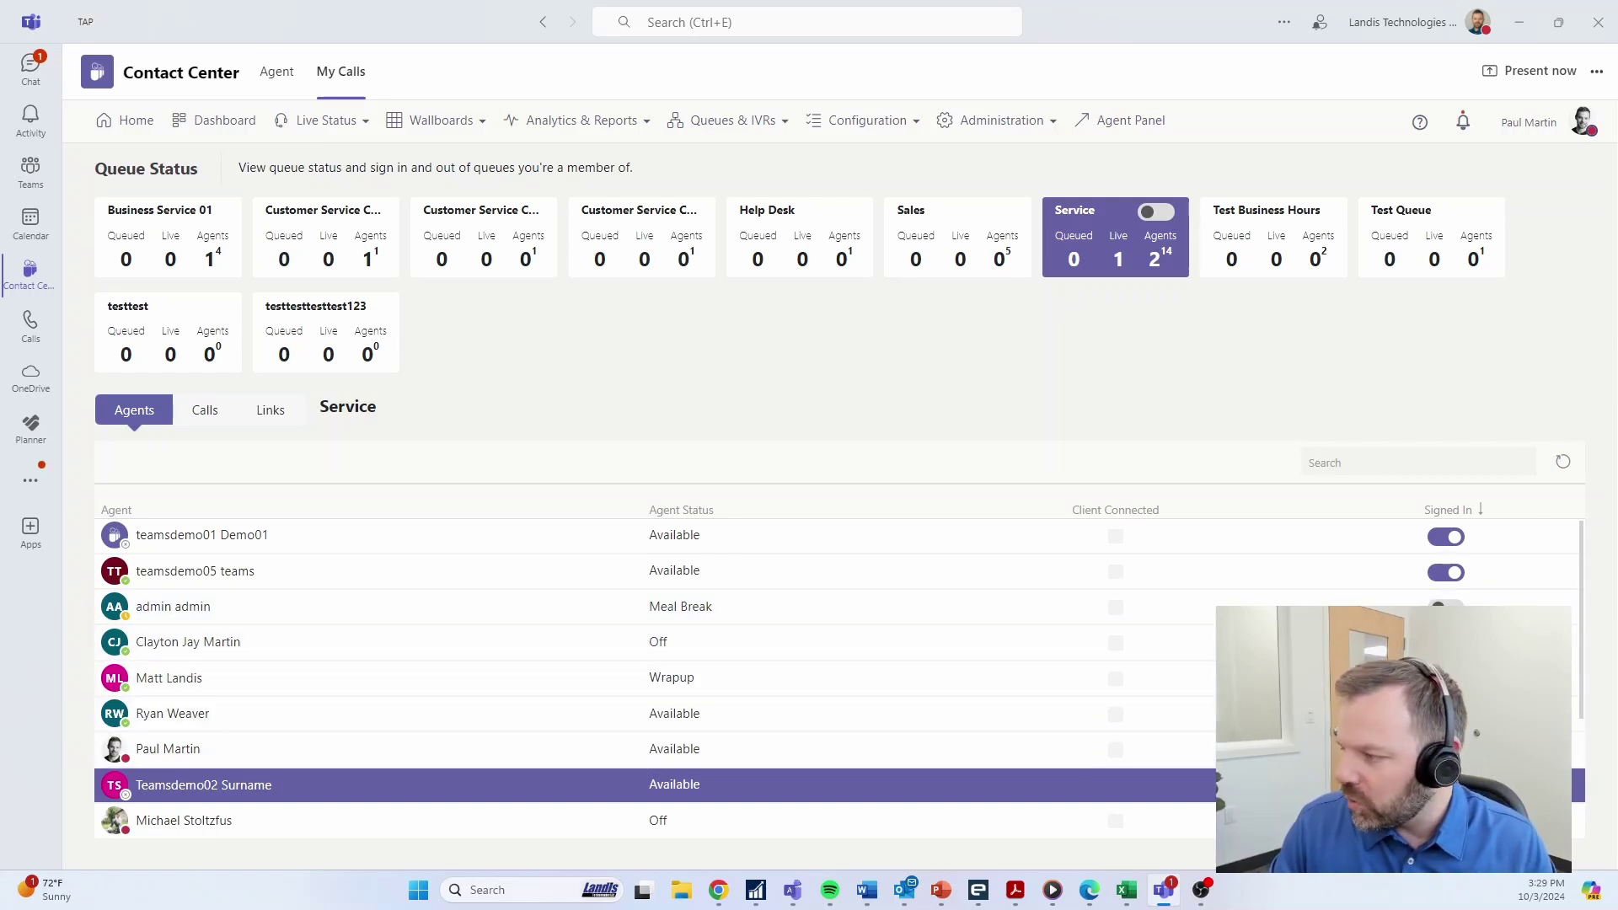
Sign another agent in to Service, then review the live call's sentiment details on the Calls tab.
click(1446, 785)
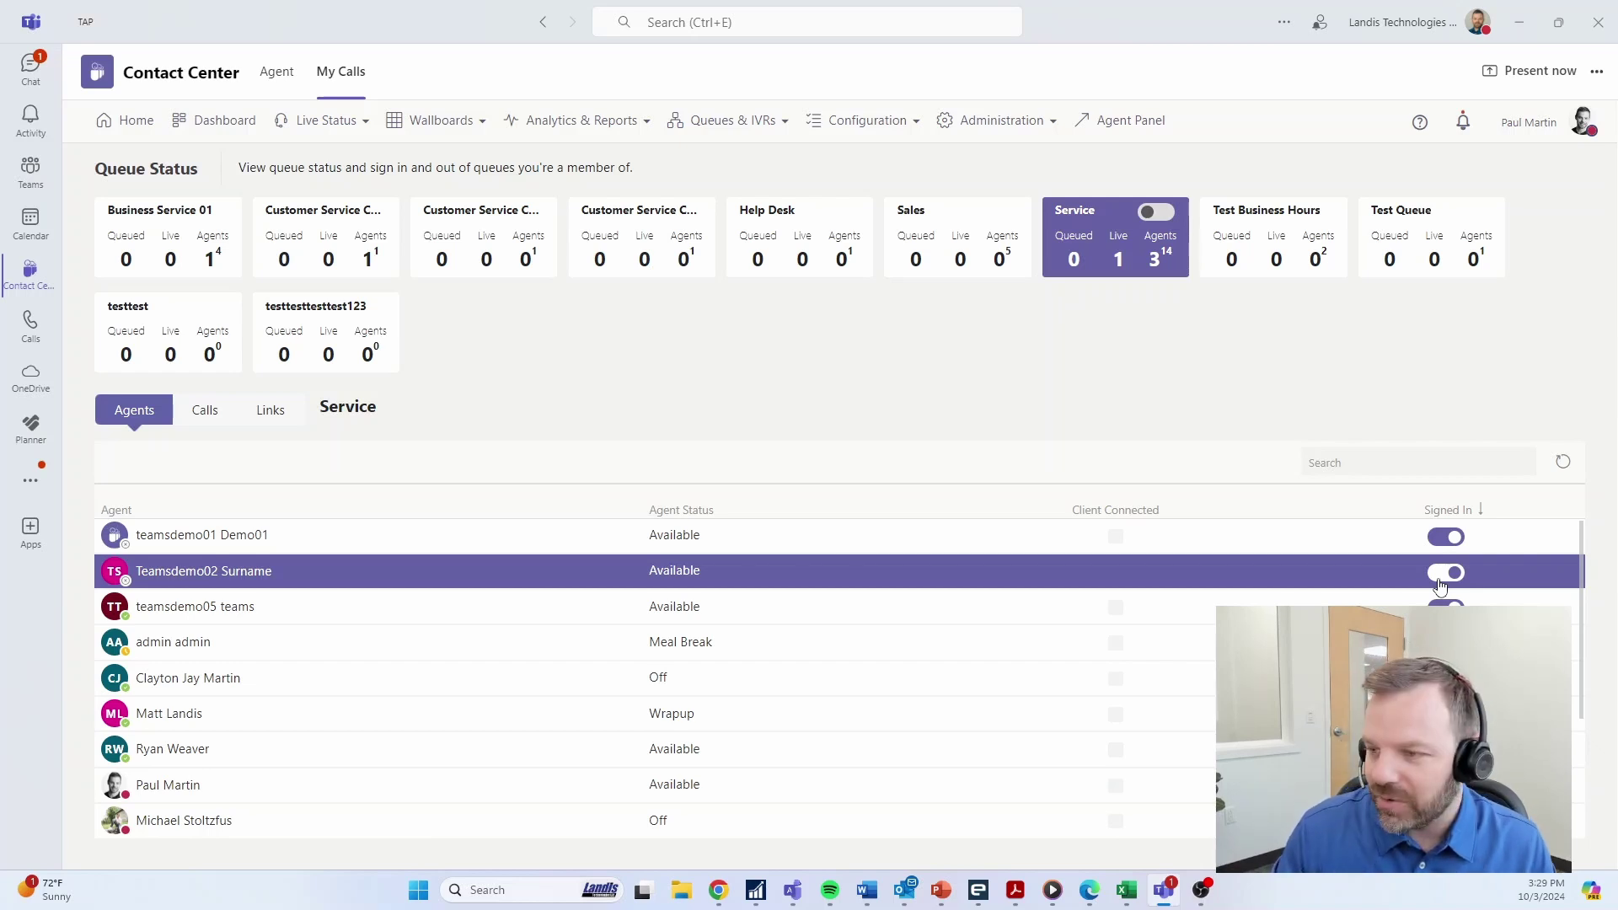
click(201, 413)
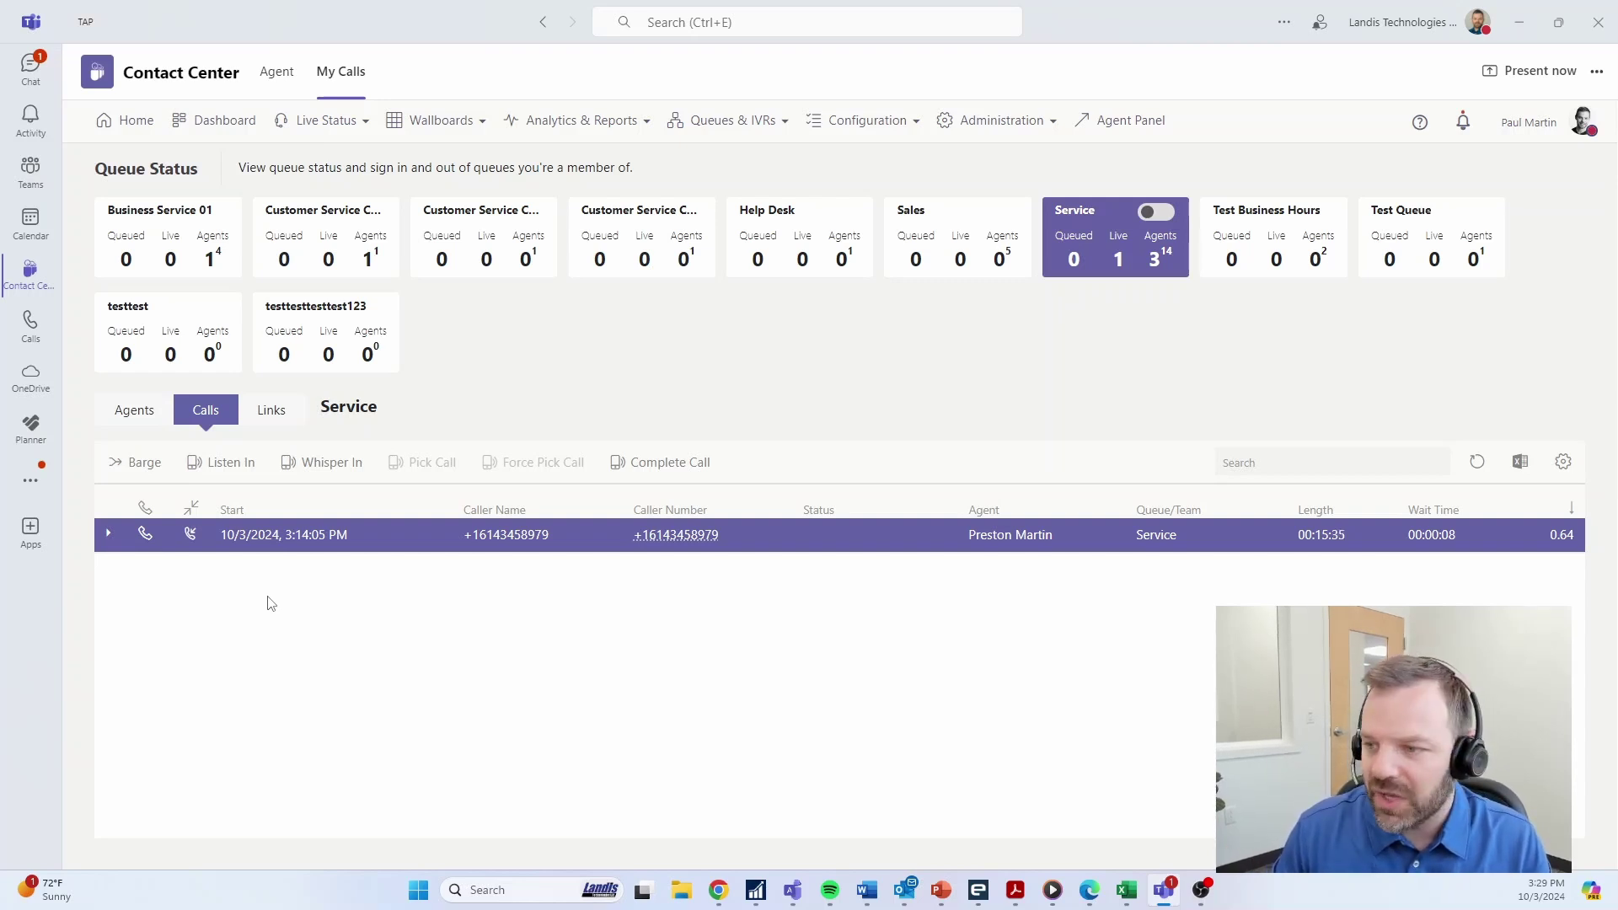
click(108, 537)
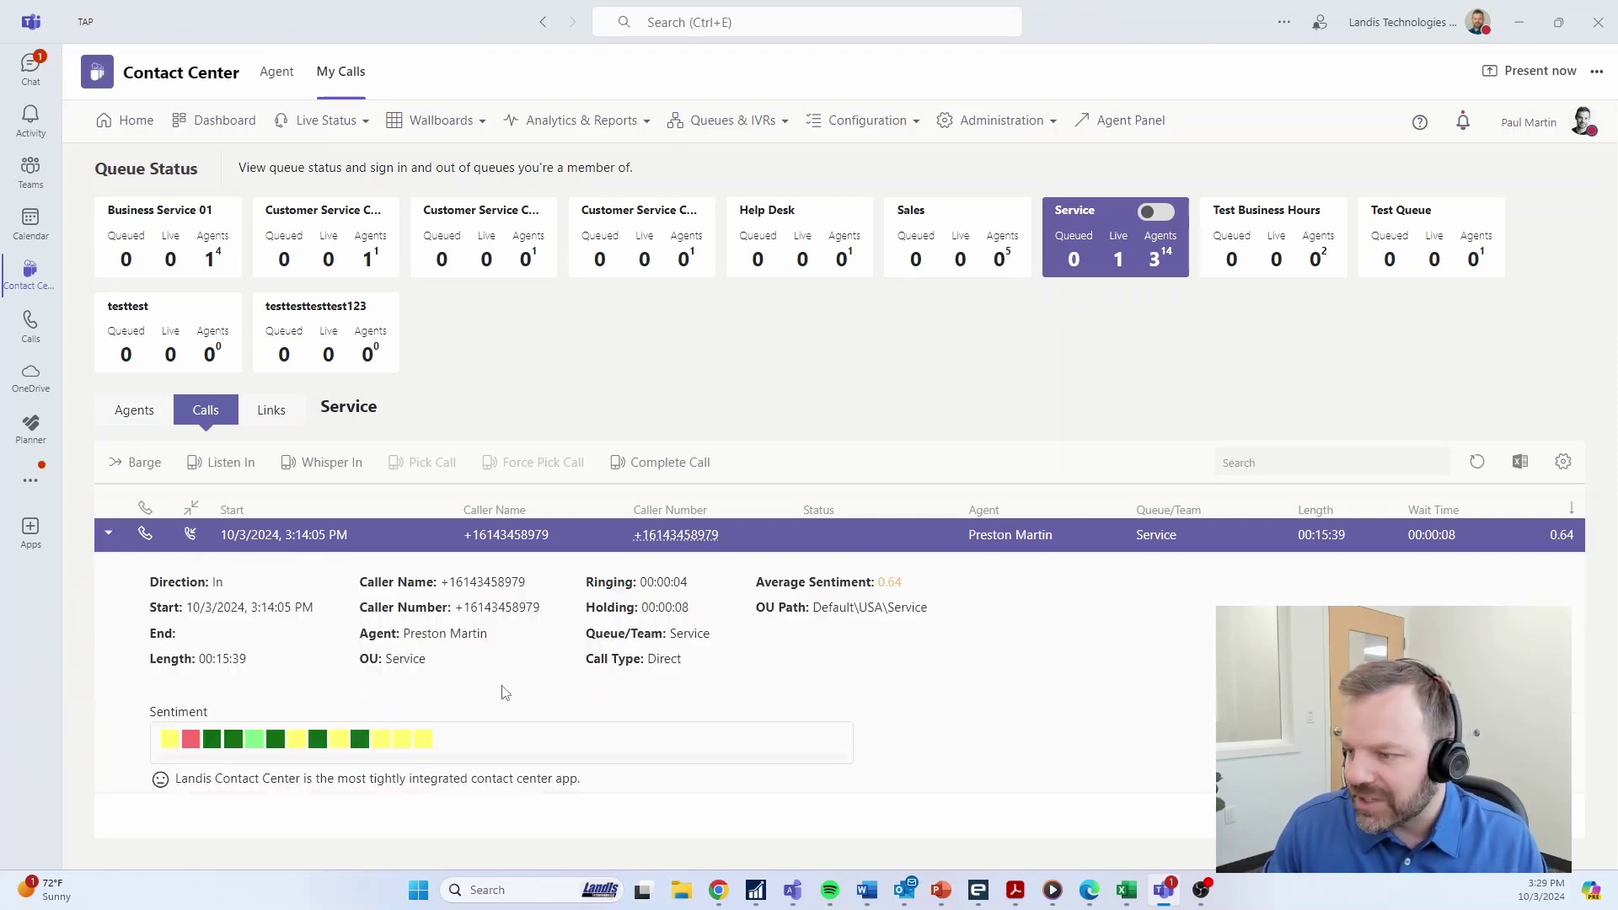
mouse_move(361, 746)
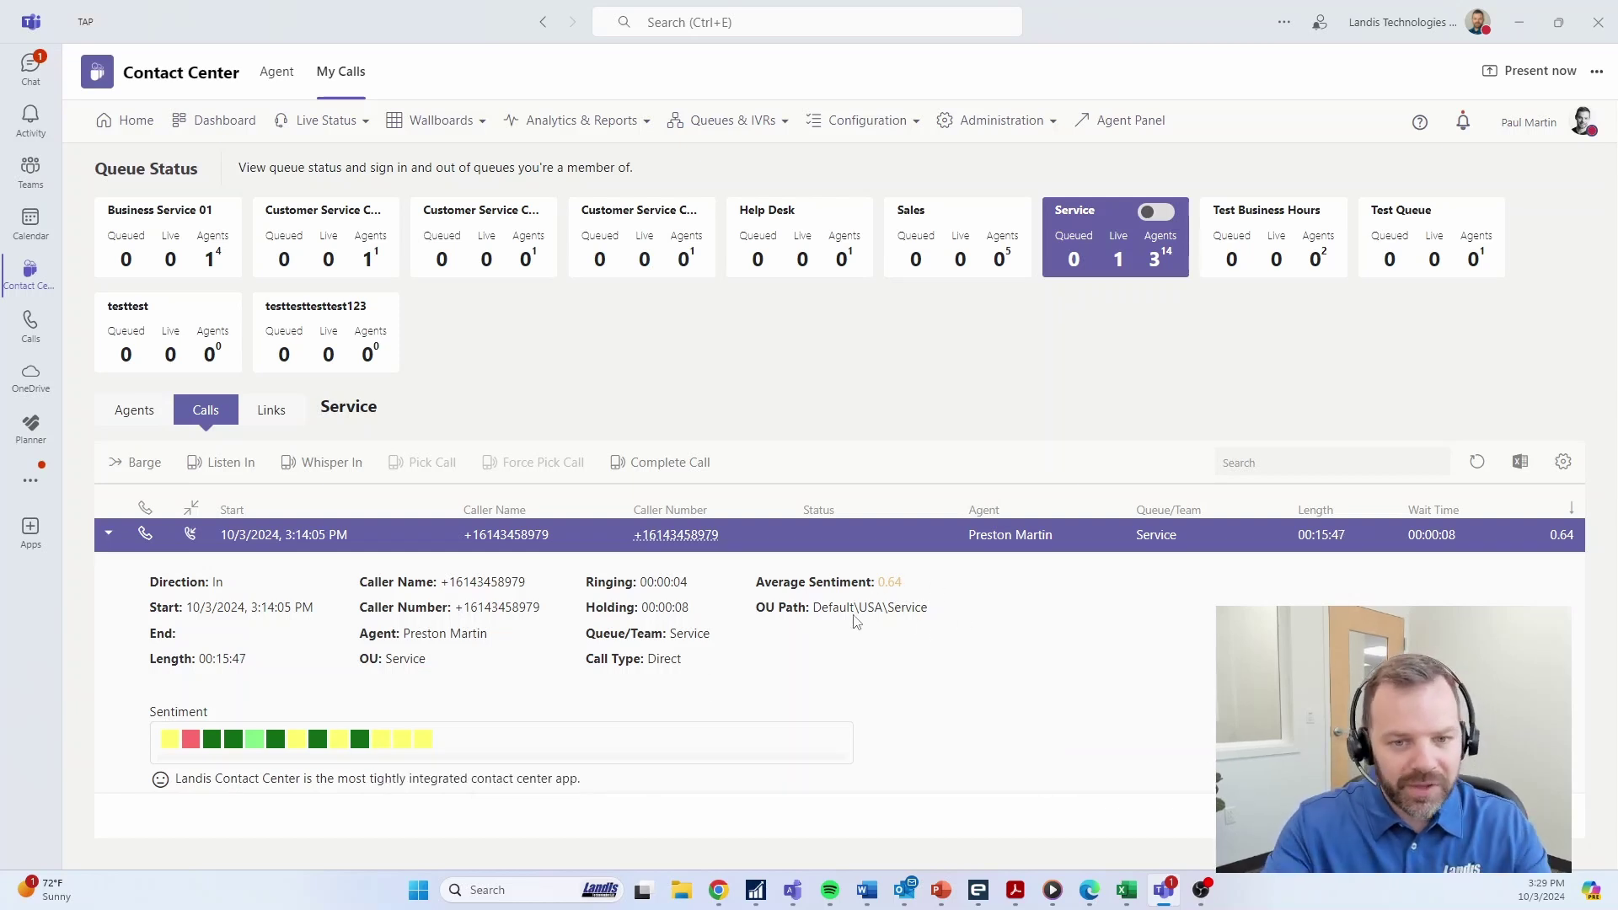
click(109, 535)
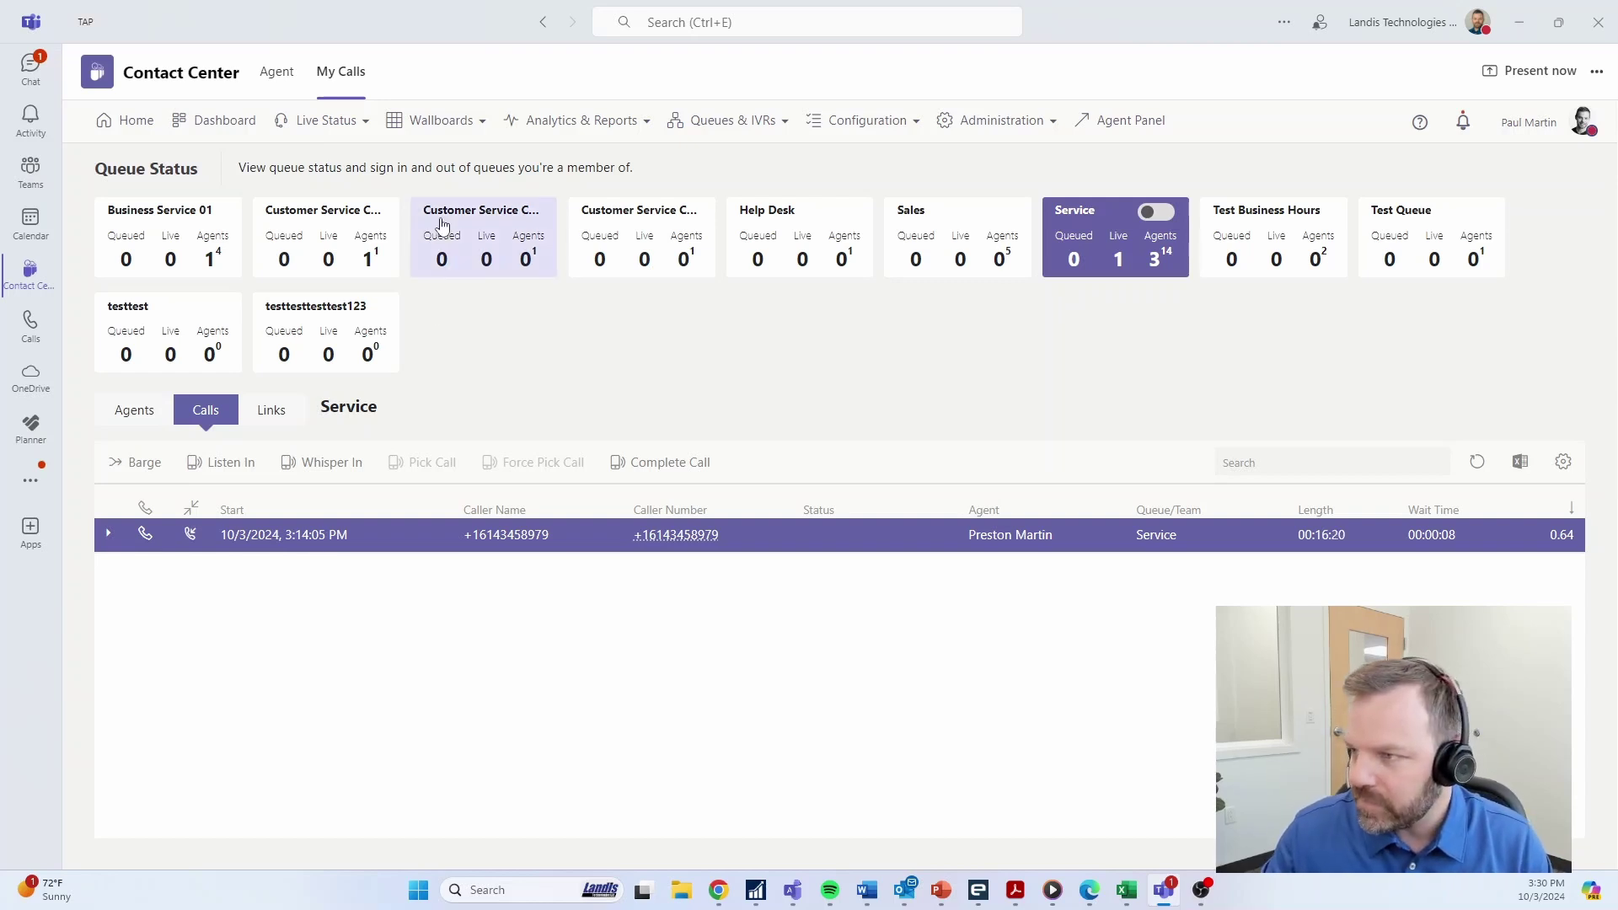
Open the Queue Summary report from Analytics & Reports.
click(545, 125)
click(553, 152)
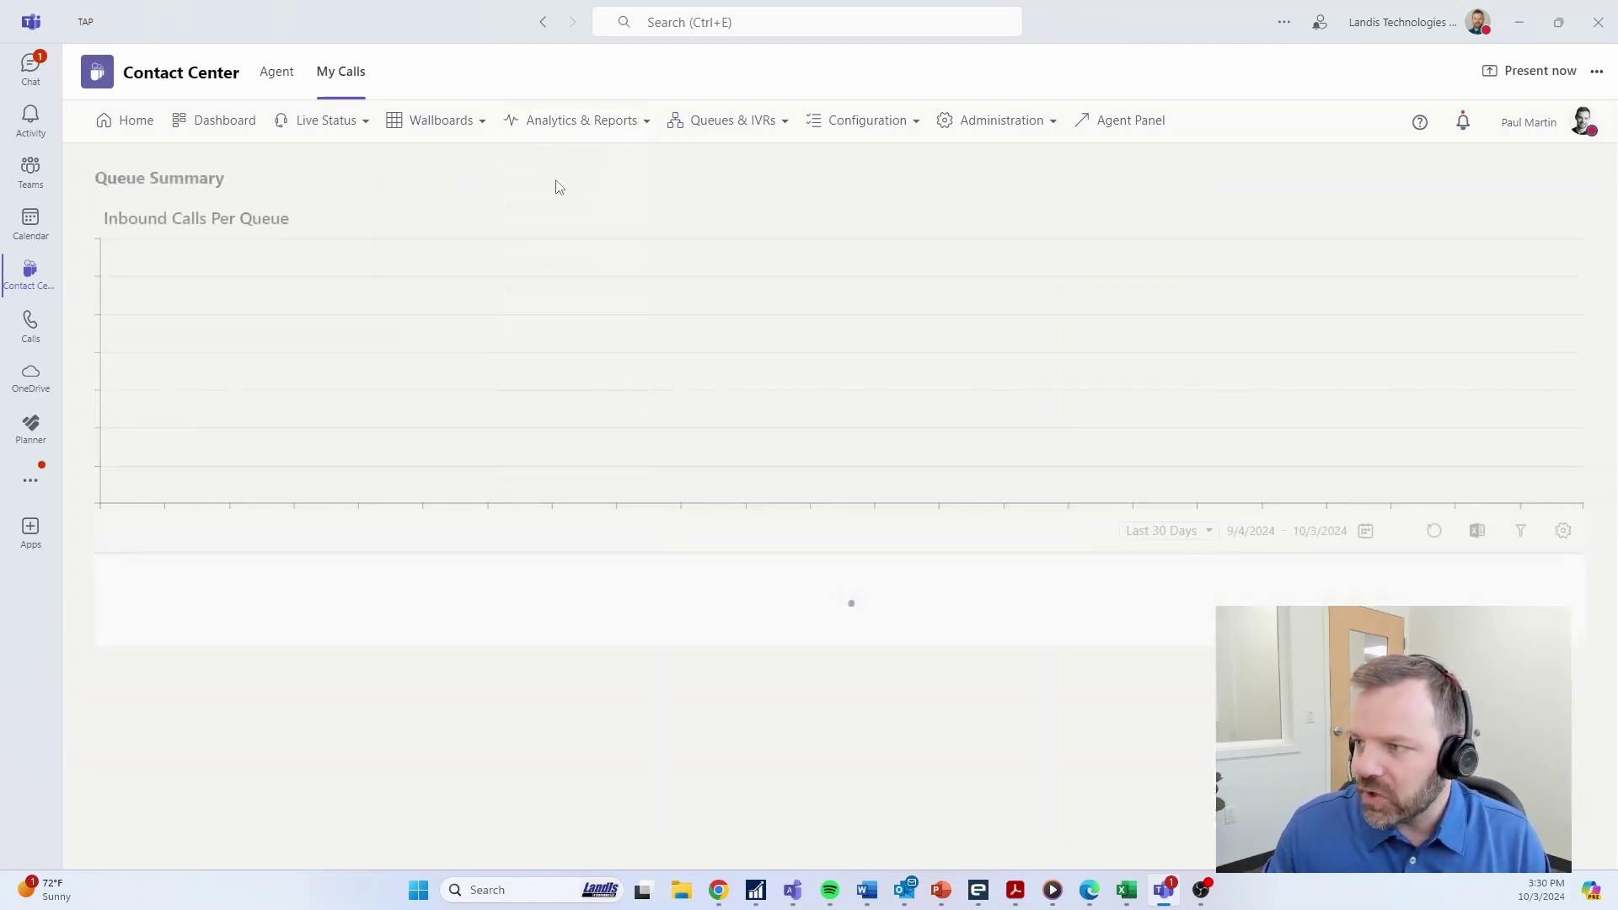
click(578, 133)
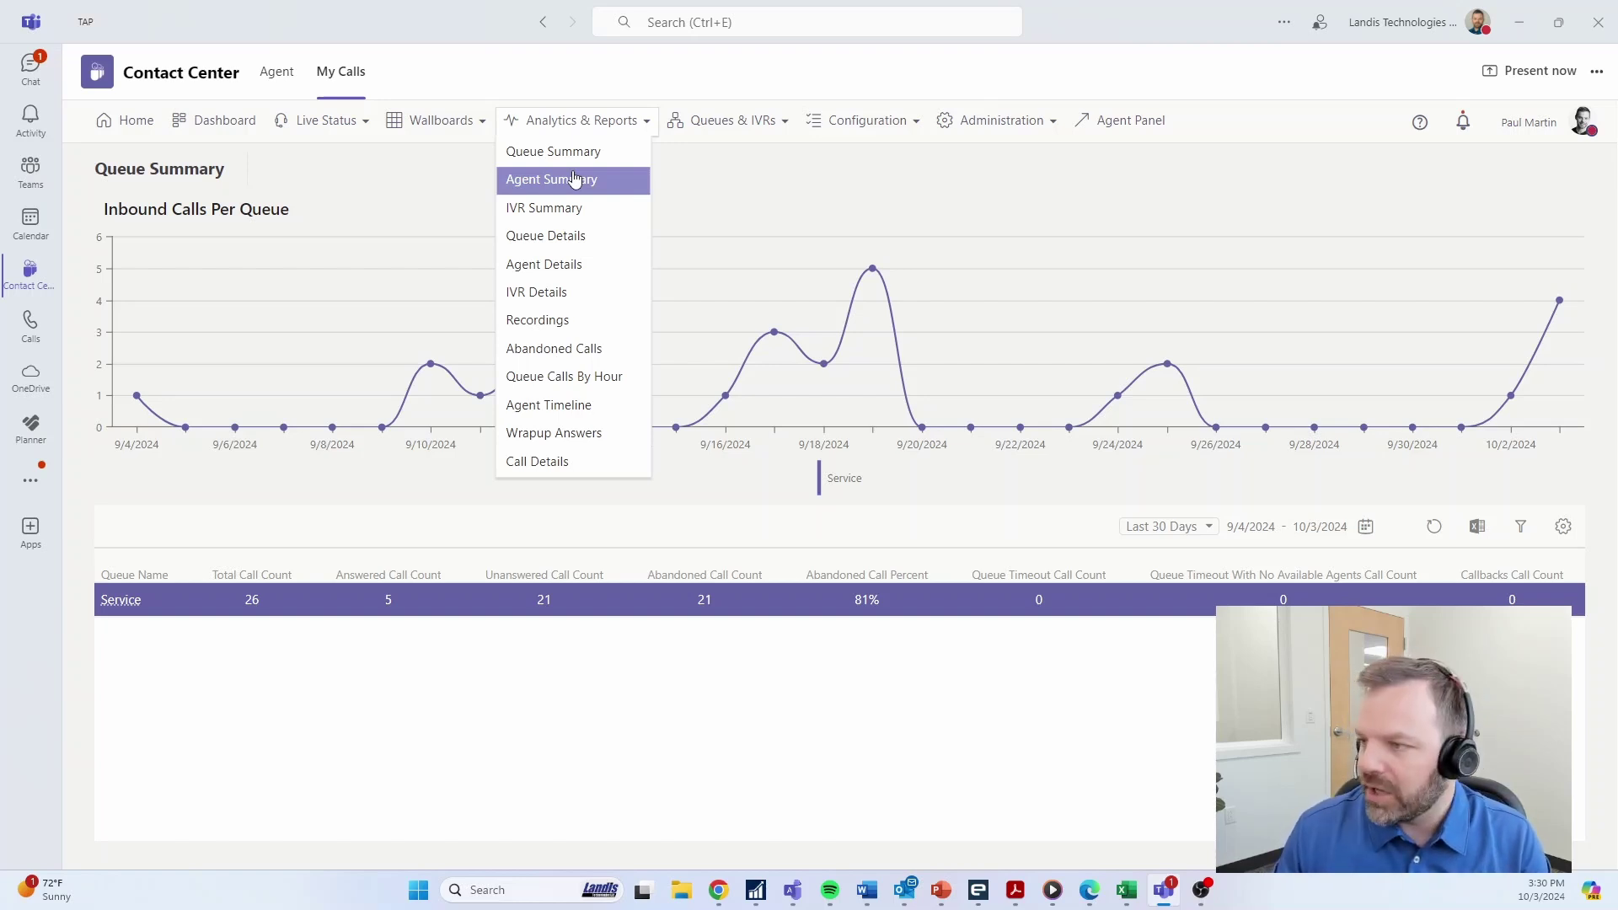
click(1562, 527)
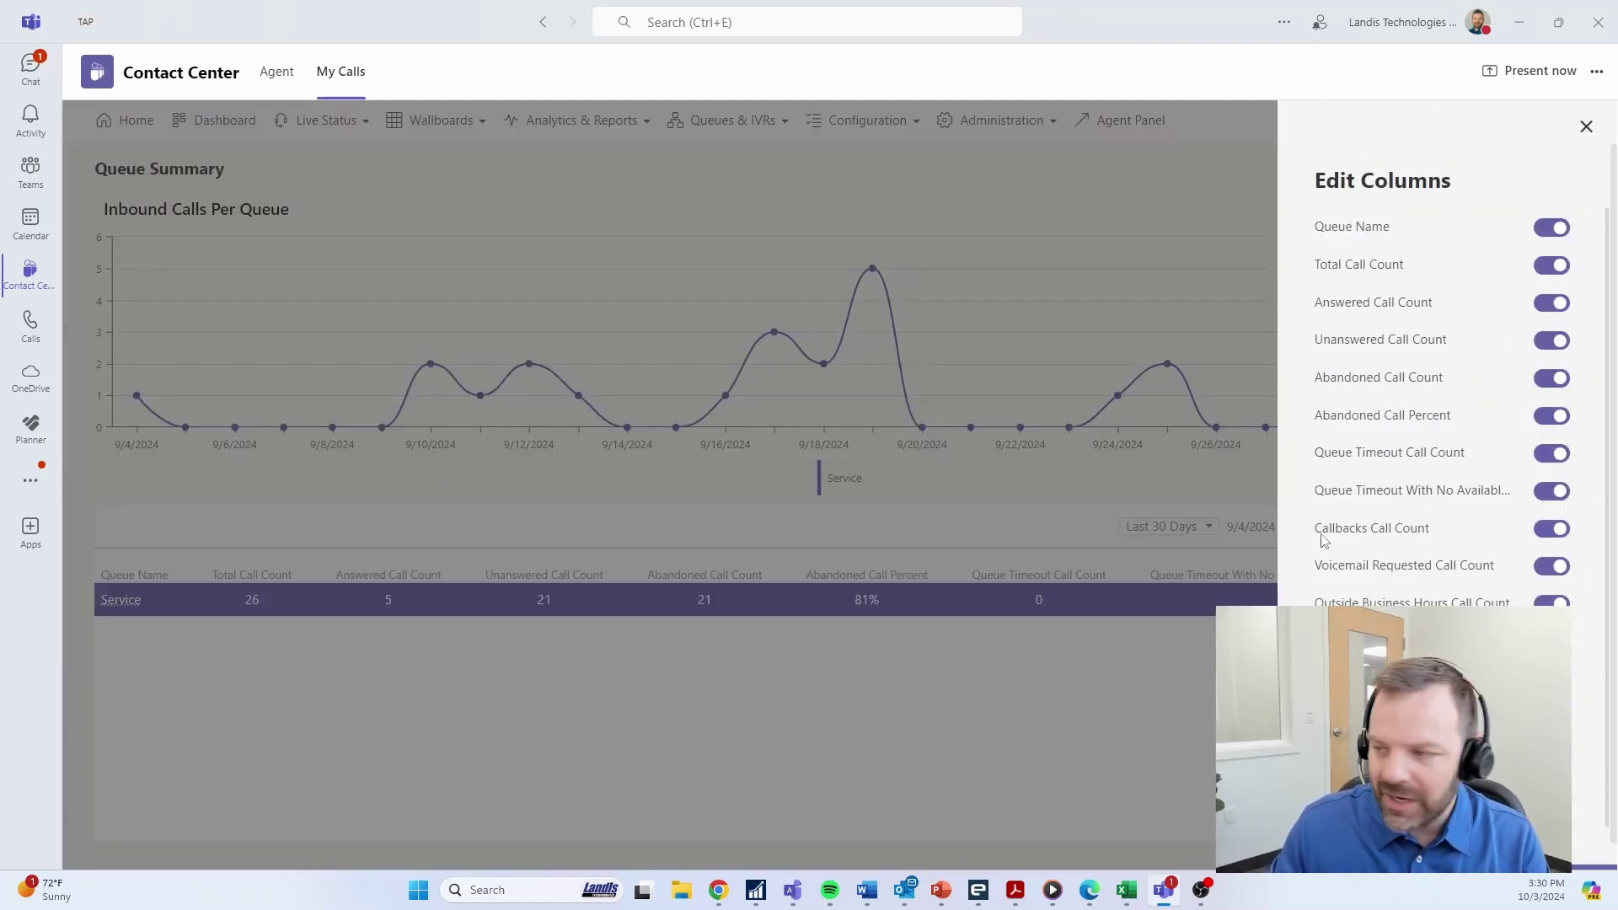
click(1104, 665)
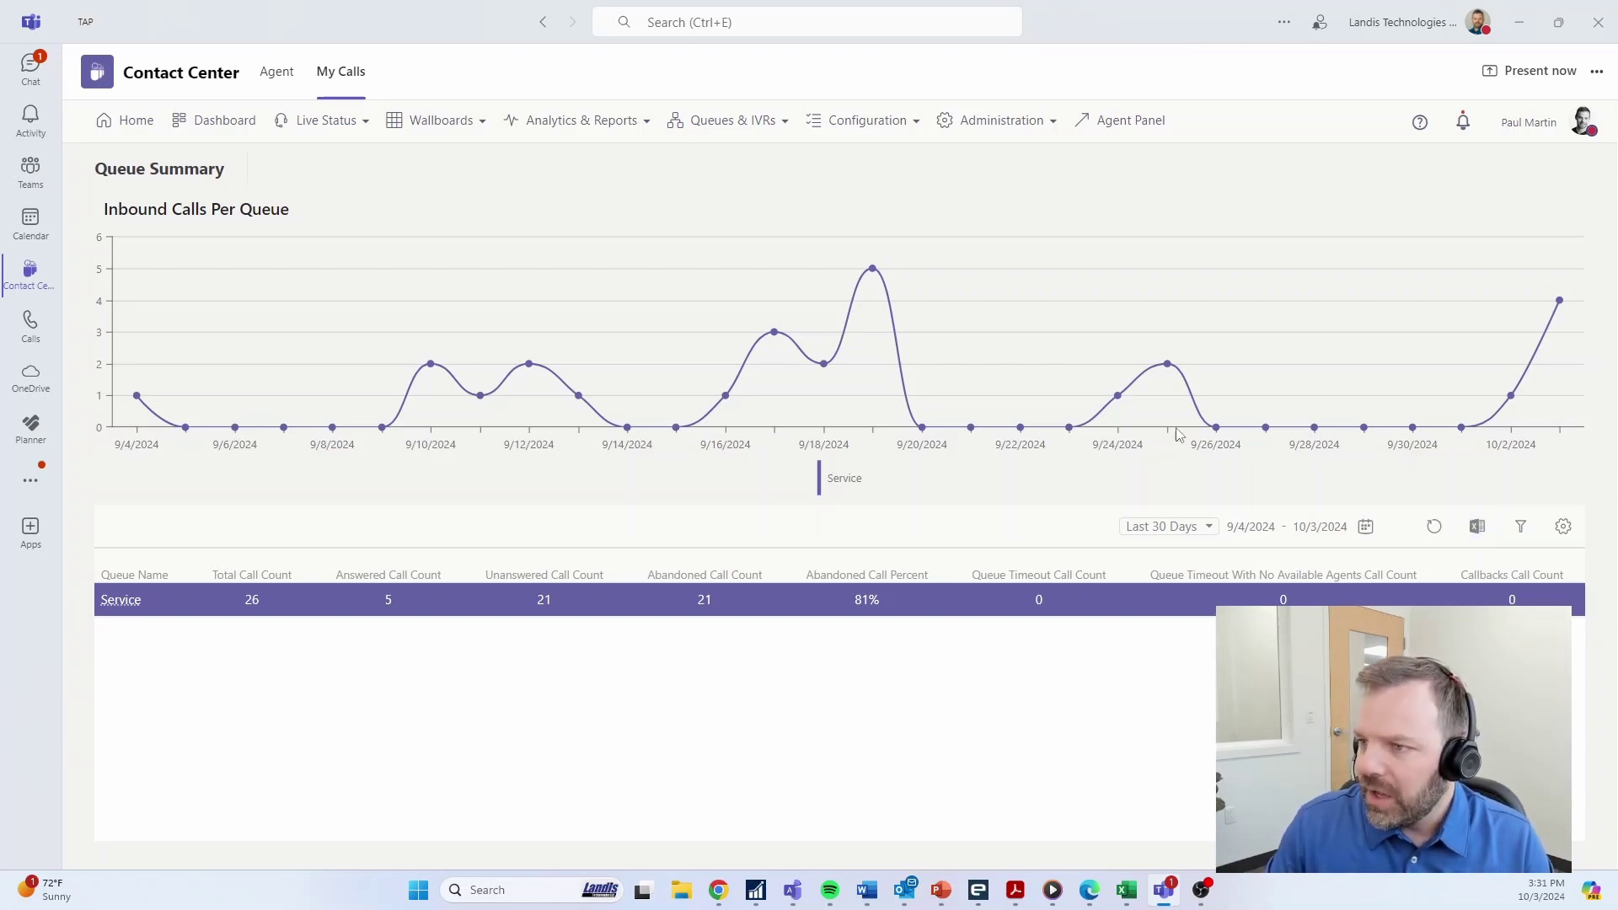
Check the reports list and close it, keeping the Service Queue Summary chart in view.
click(546, 127)
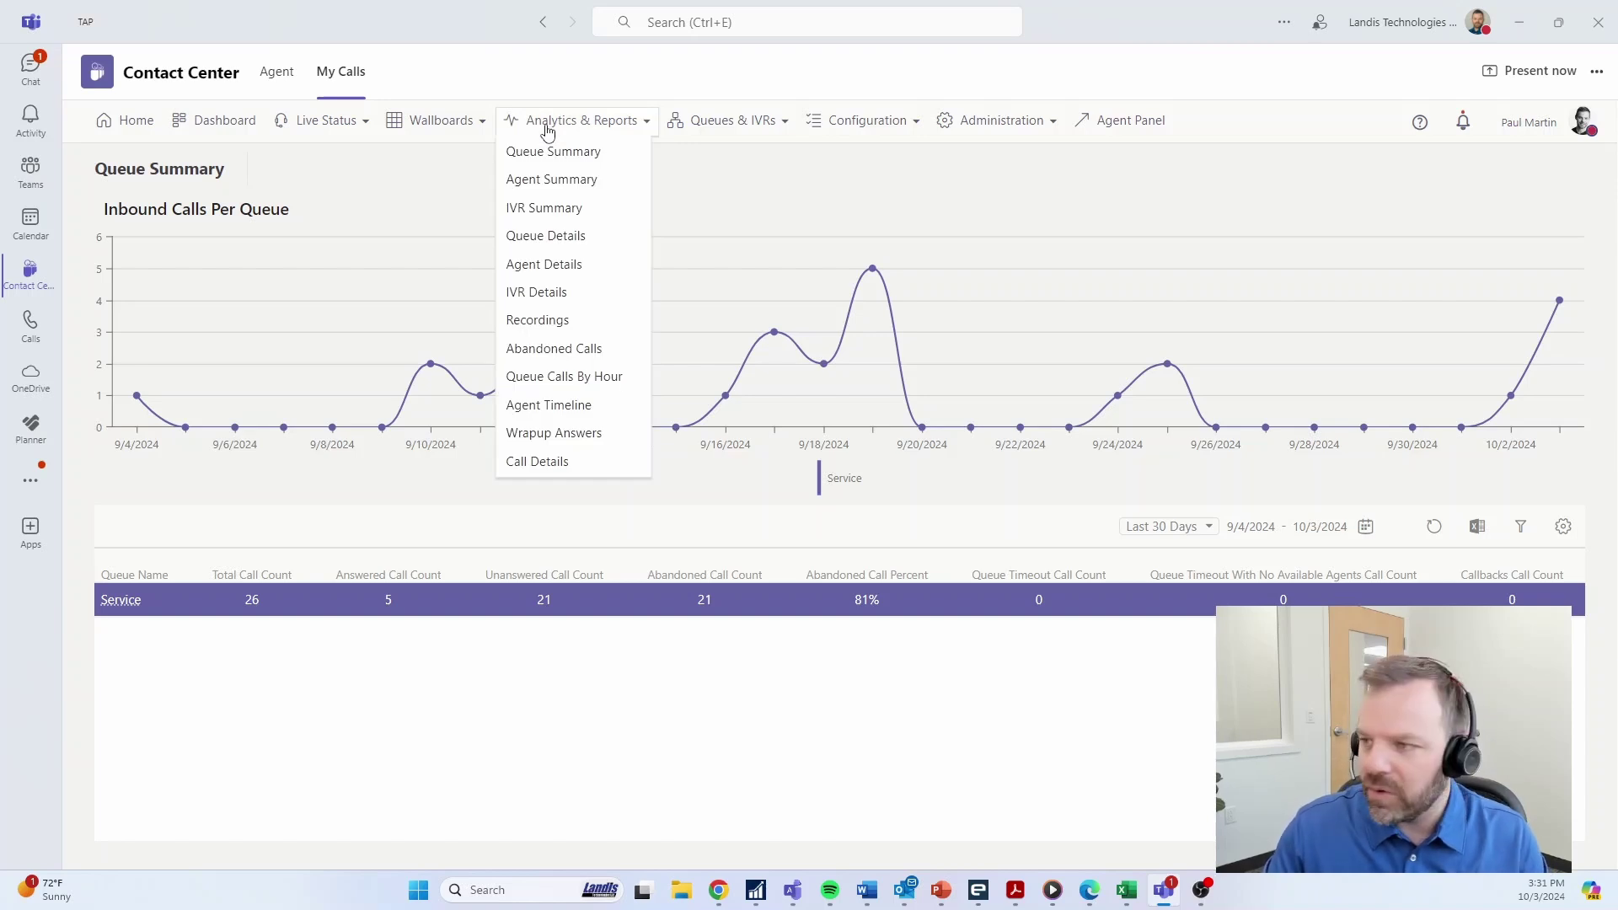
click(537, 742)
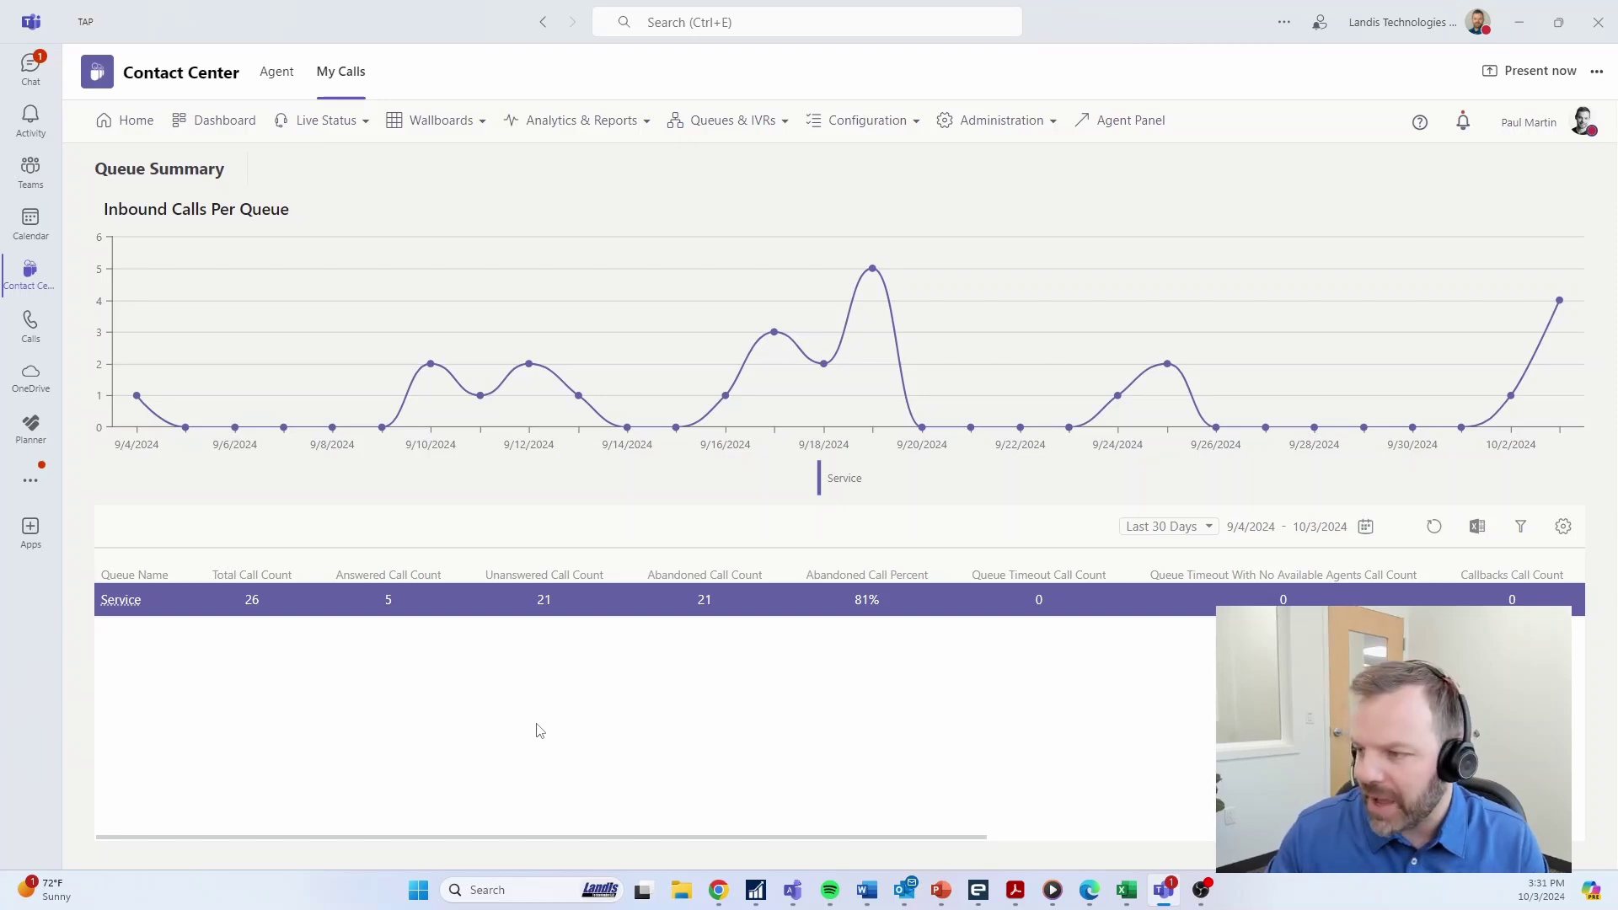
In Queue Details, view the details of the 9/19 9:57:51 AM Service call.
click(547, 123)
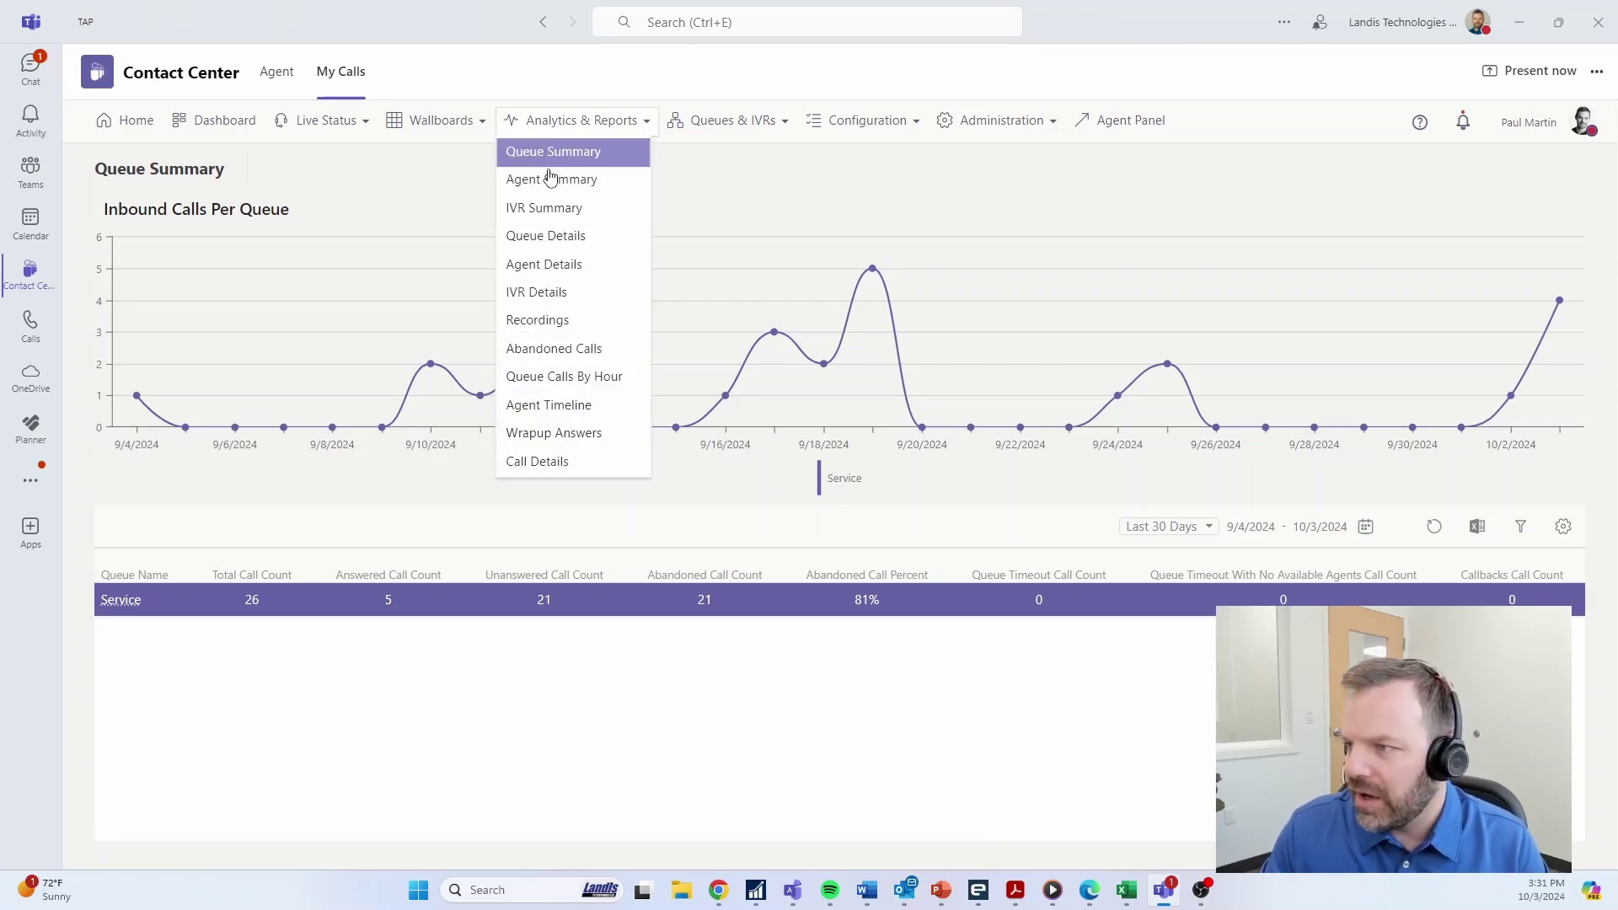
click(543, 238)
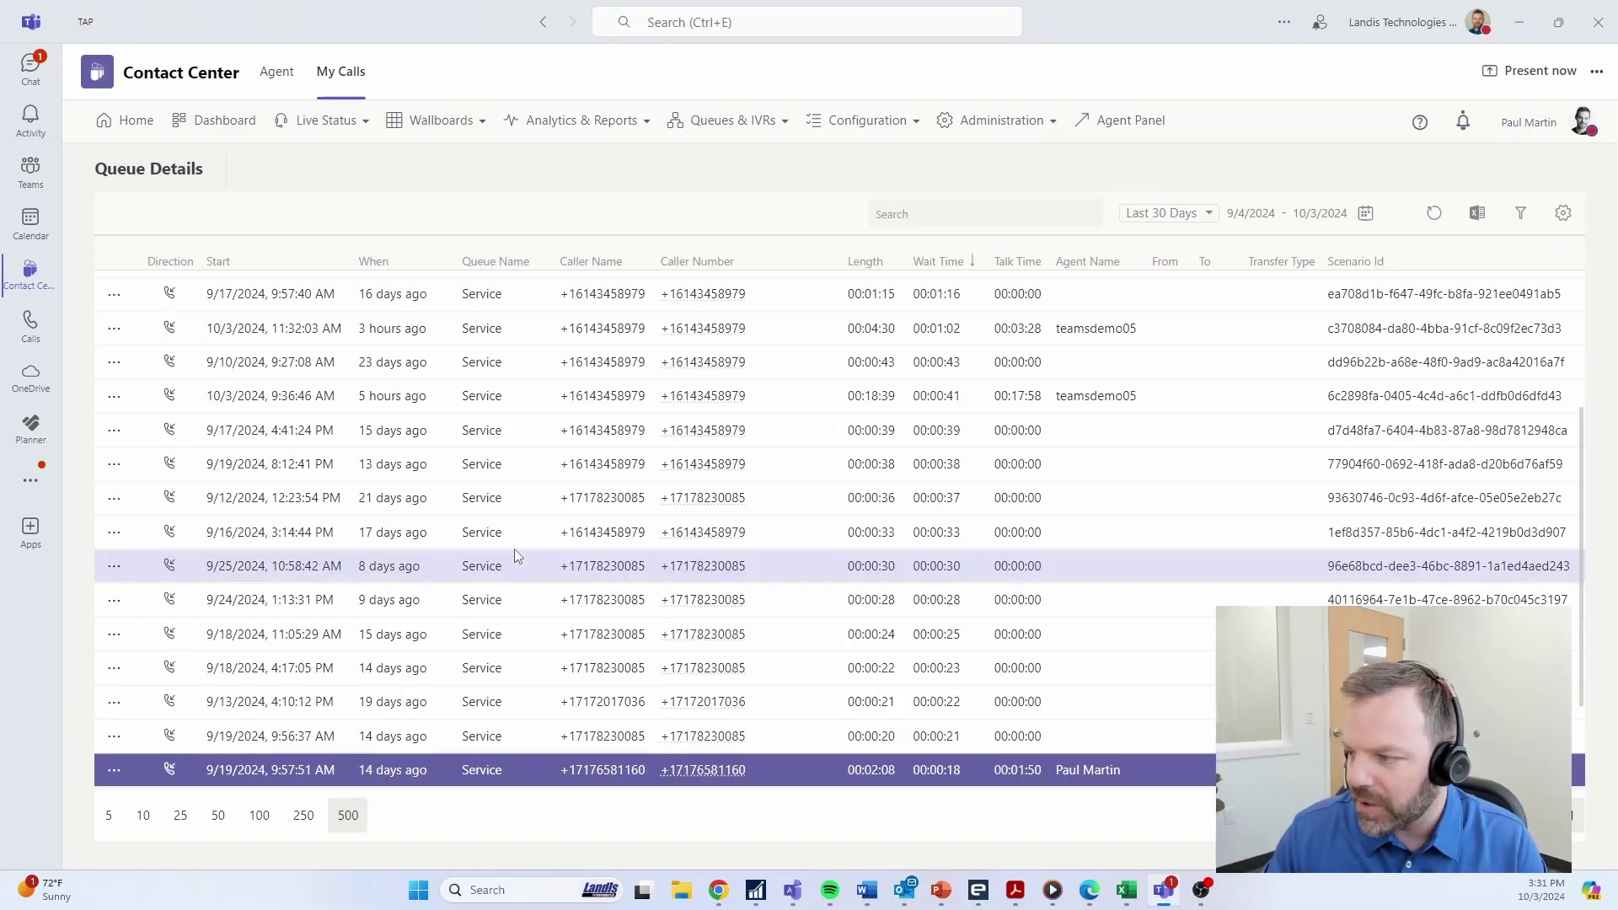
scroll(559, 566, down, 1)
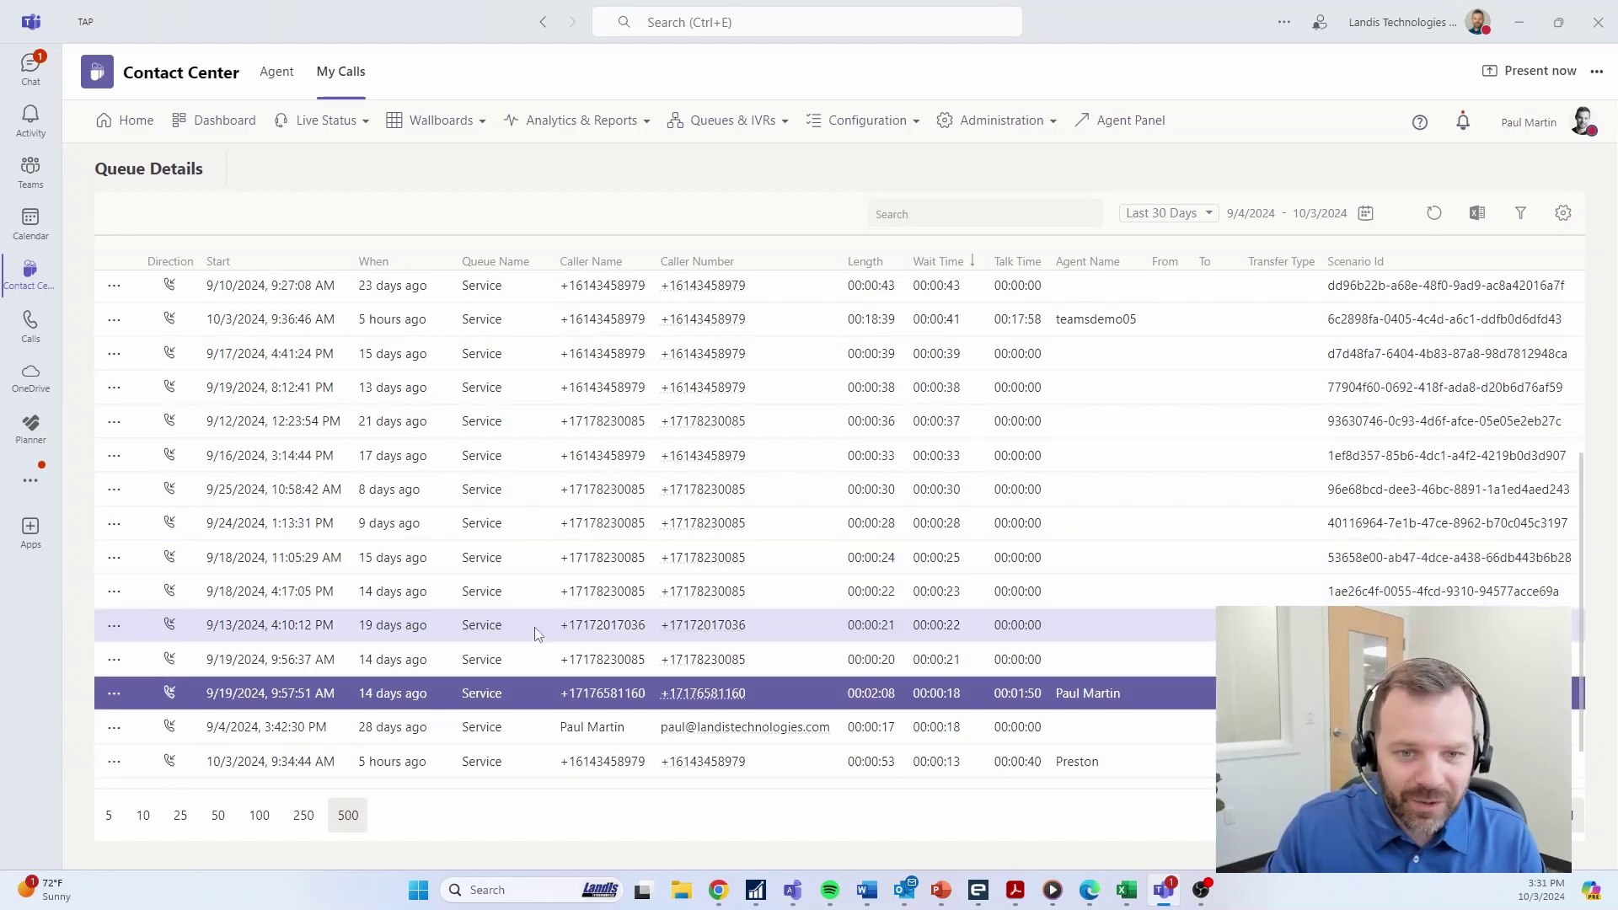
click(116, 696)
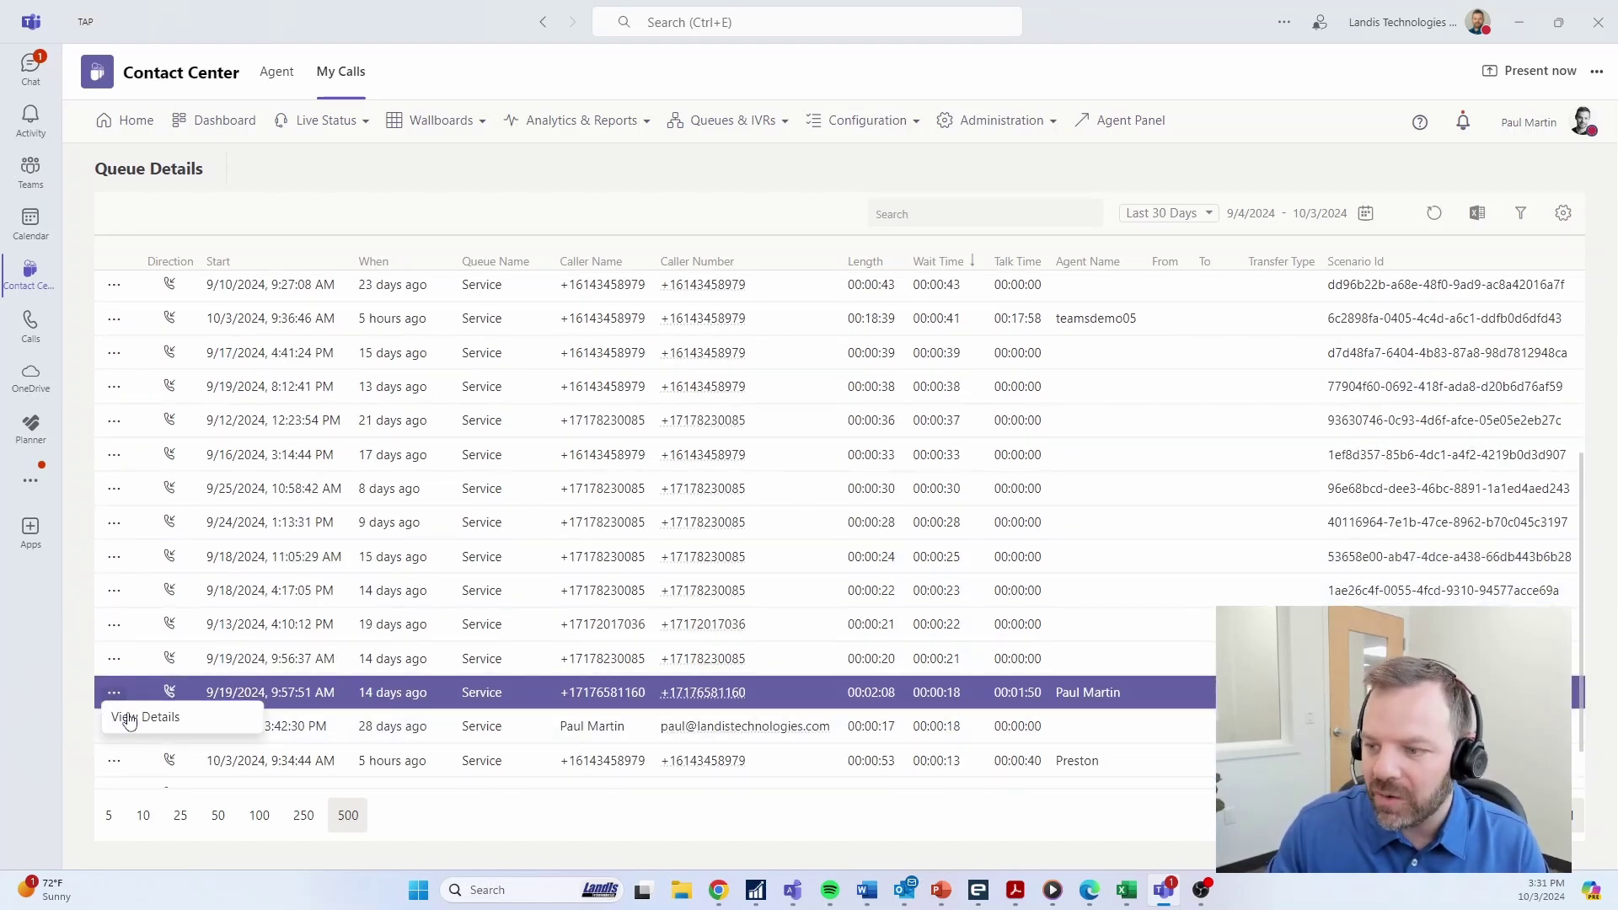
click(130, 723)
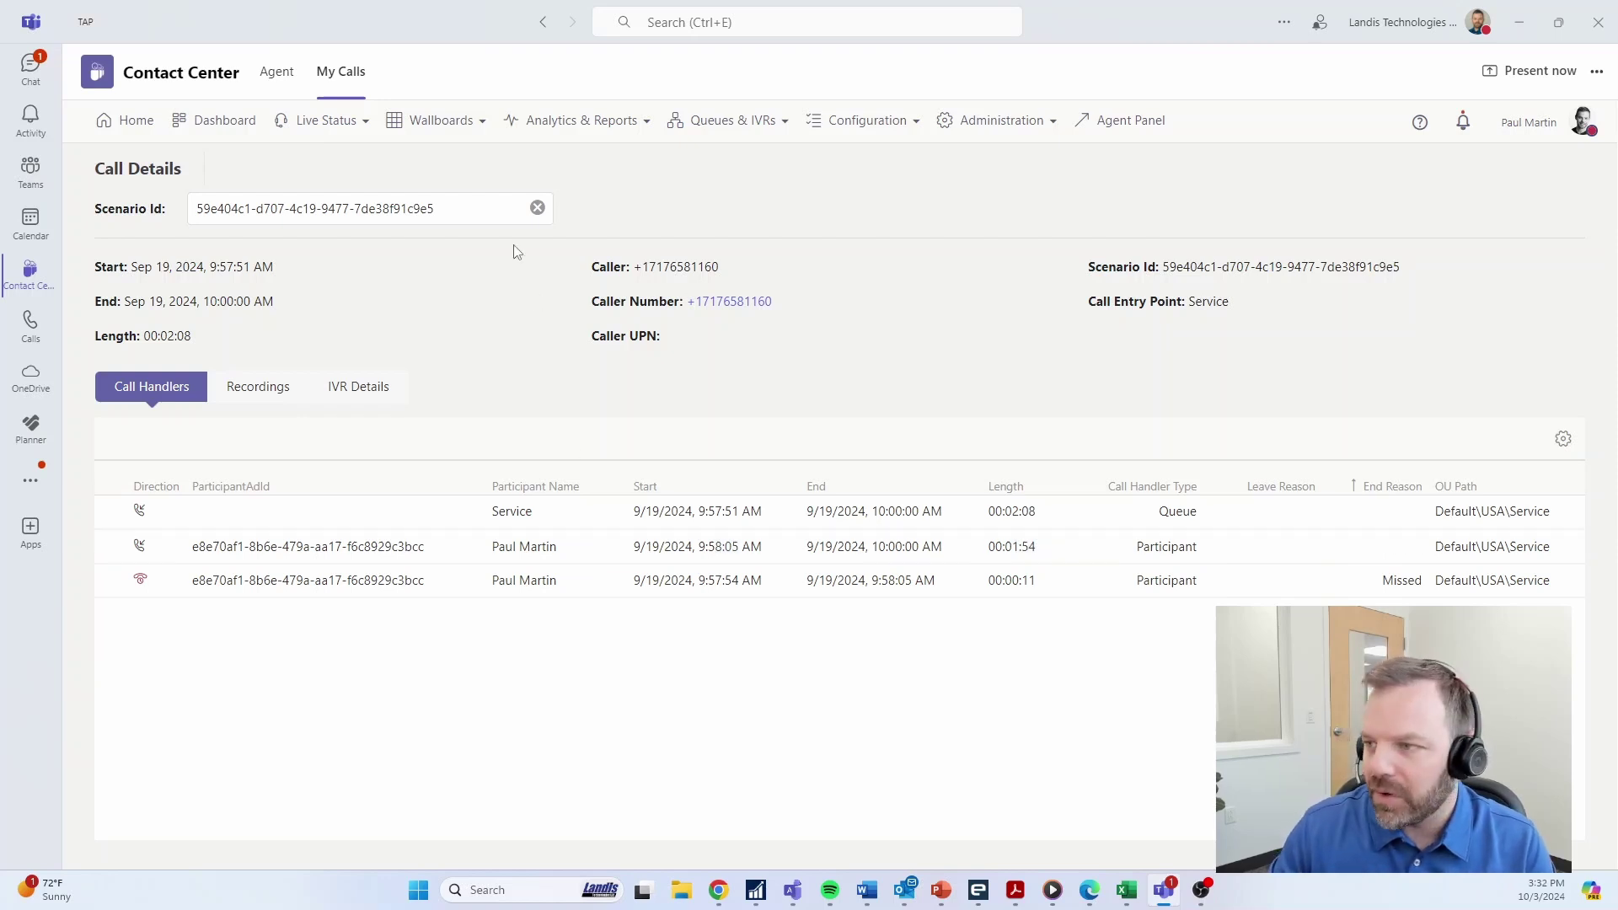
Open the Agent Summary report and scroll across its call-count and talk-time columns.
click(578, 123)
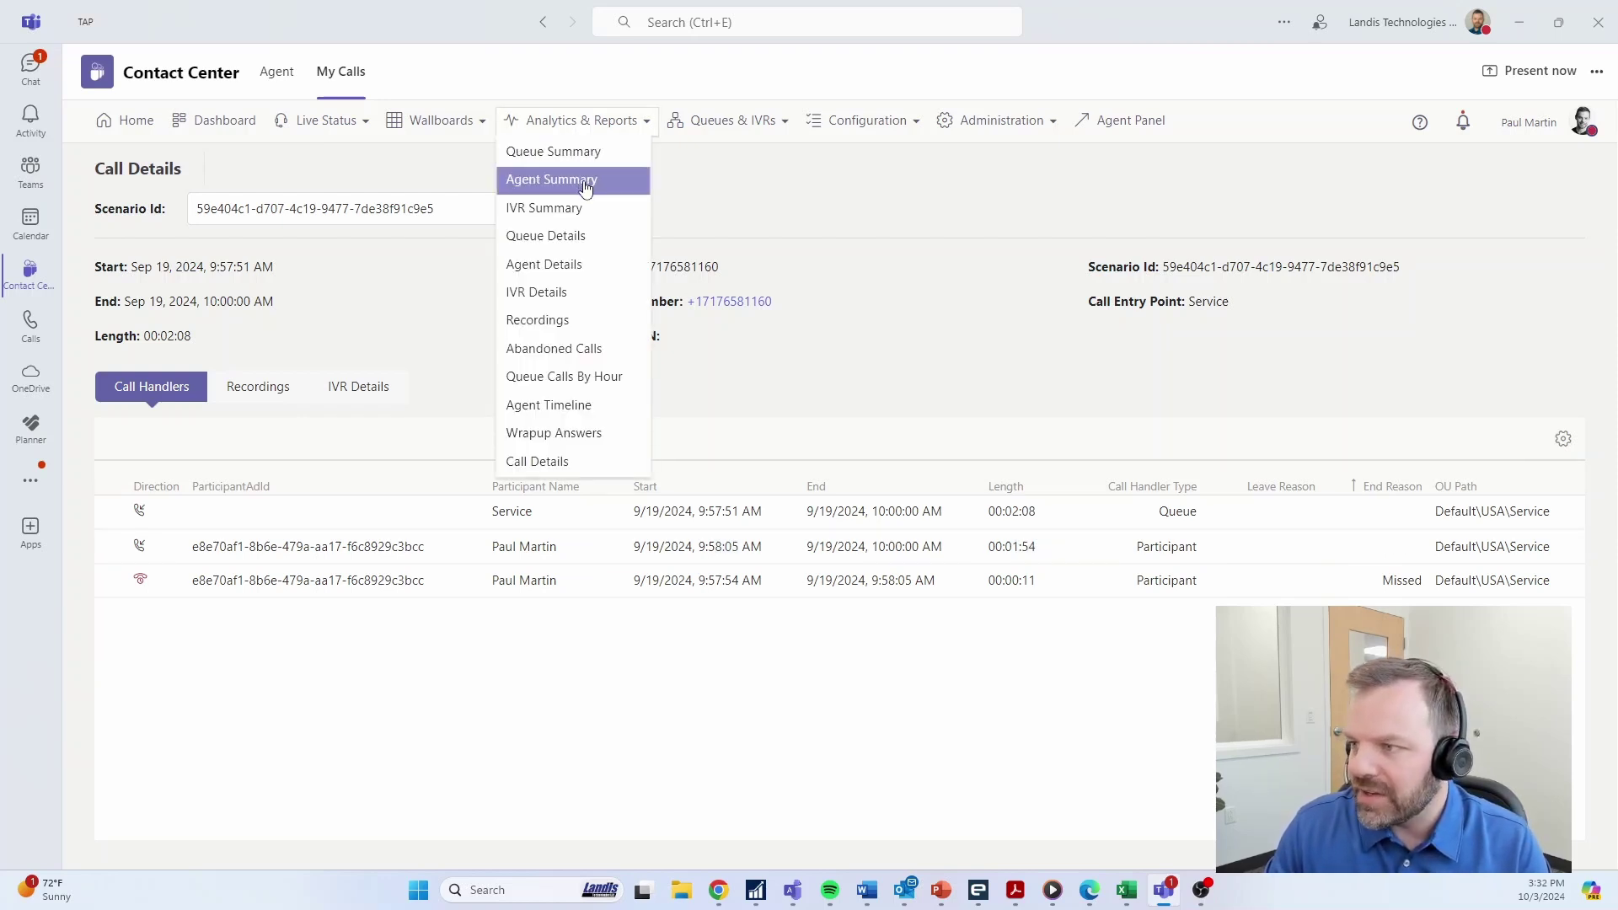
click(587, 182)
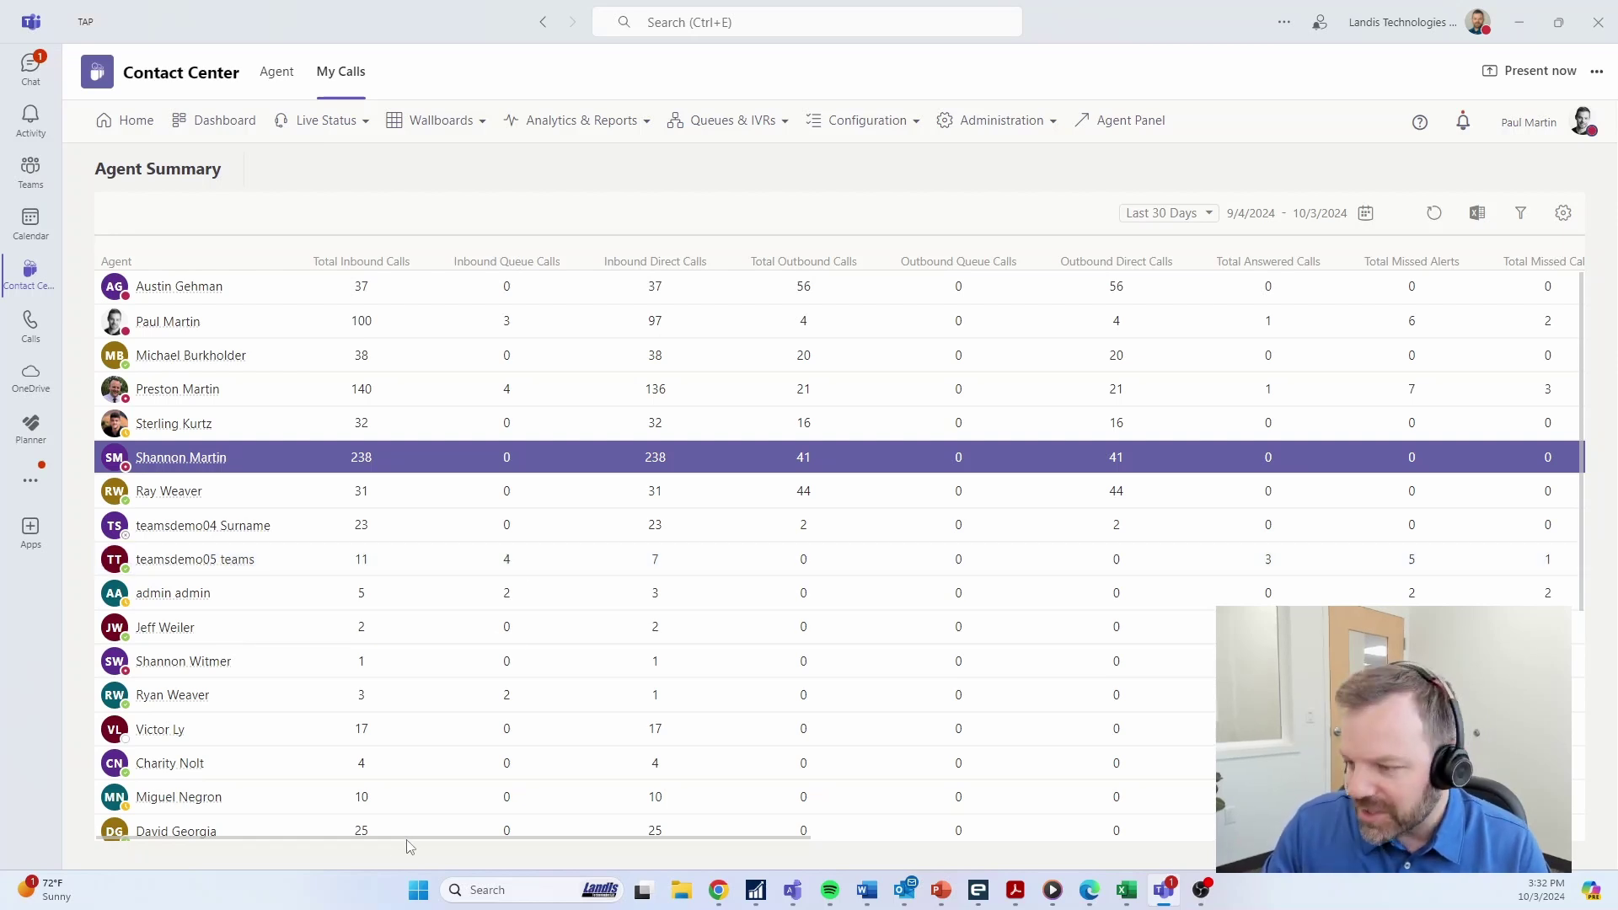
mouse_move(409, 837)
mouse_down()
mouse_move(527, 868)
mouse_move(1172, 857)
mouse_move(403, 843)
mouse_up()
Open the Recordings report listing nine recorded calls from 9/3/2024.
click(526, 135)
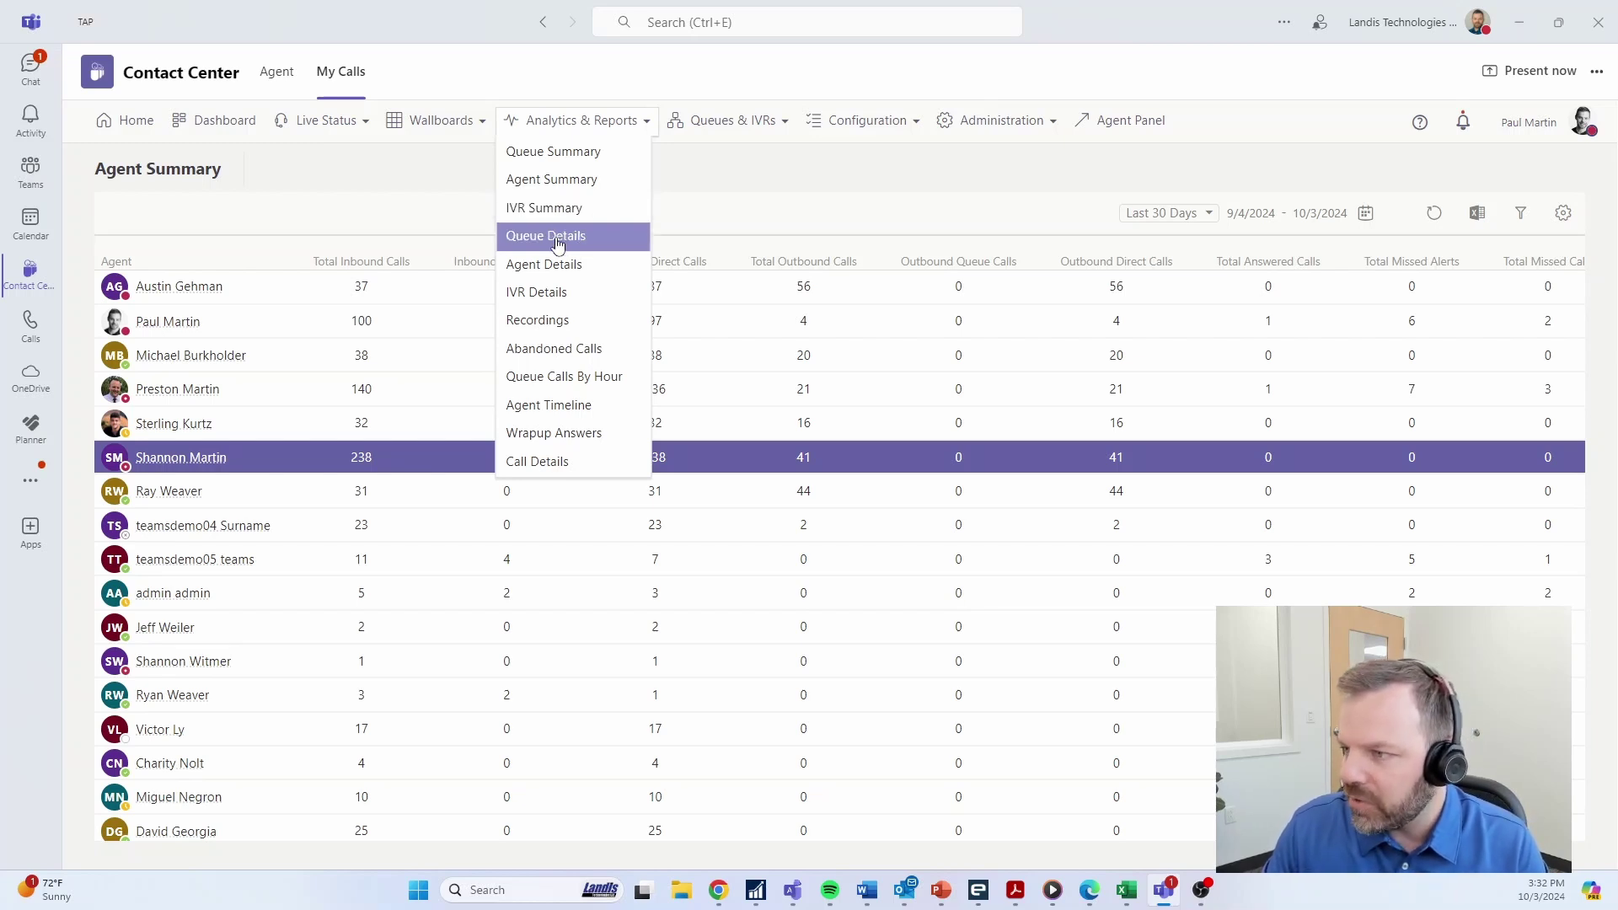
click(572, 321)
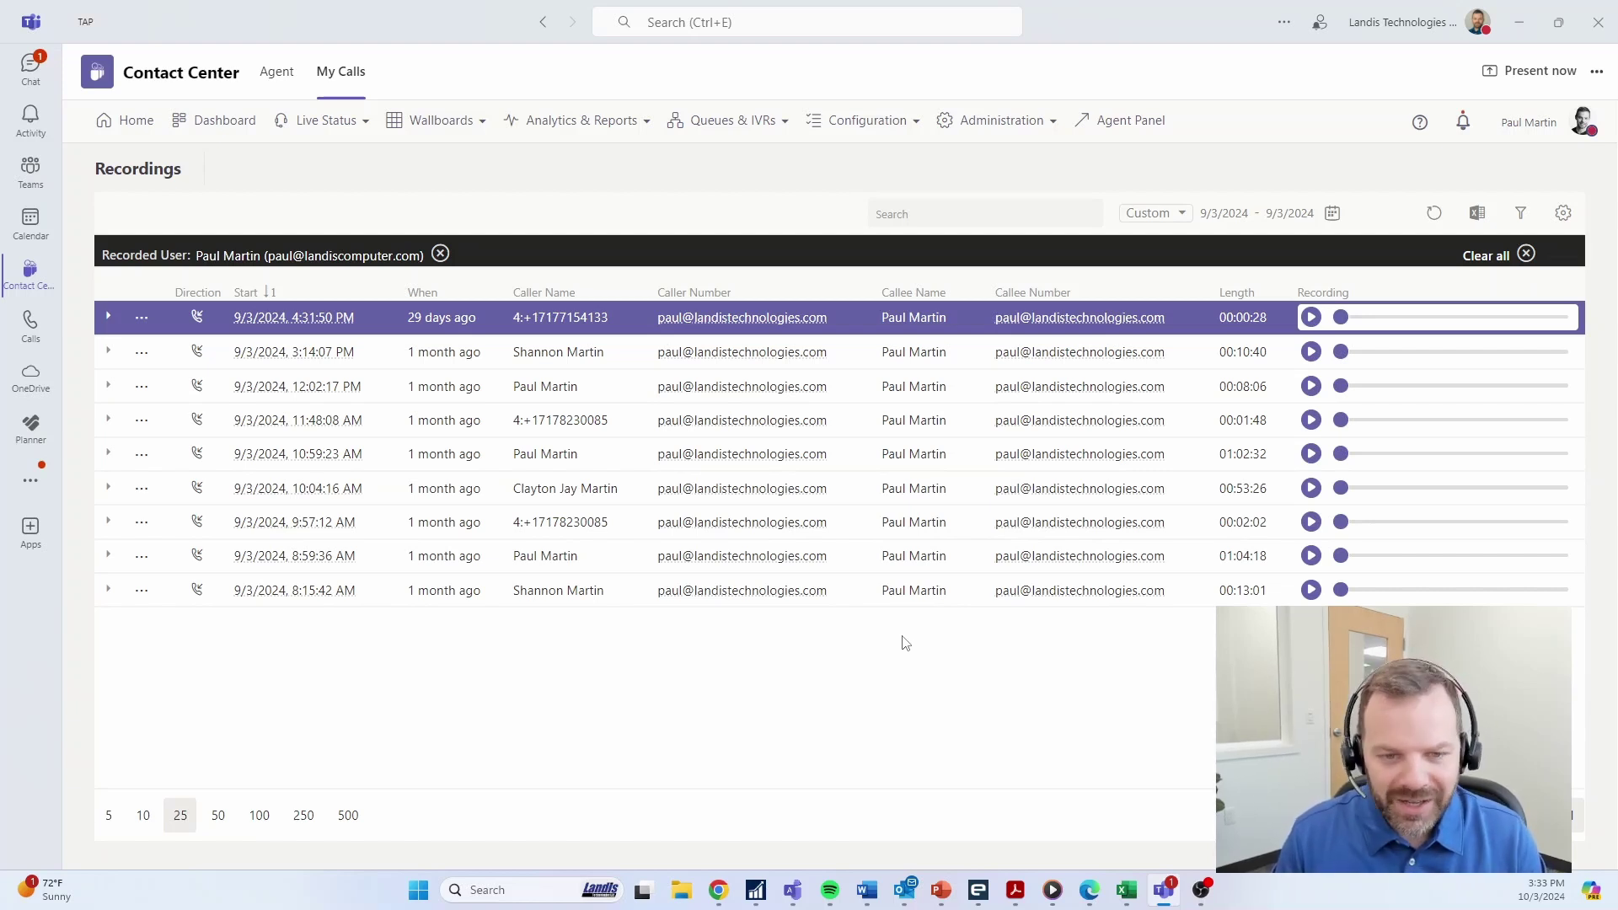
View the Queue Calls By Hour report of Service queue calls for 5/1/2024–7/1/2024, peaking at 9.
click(599, 134)
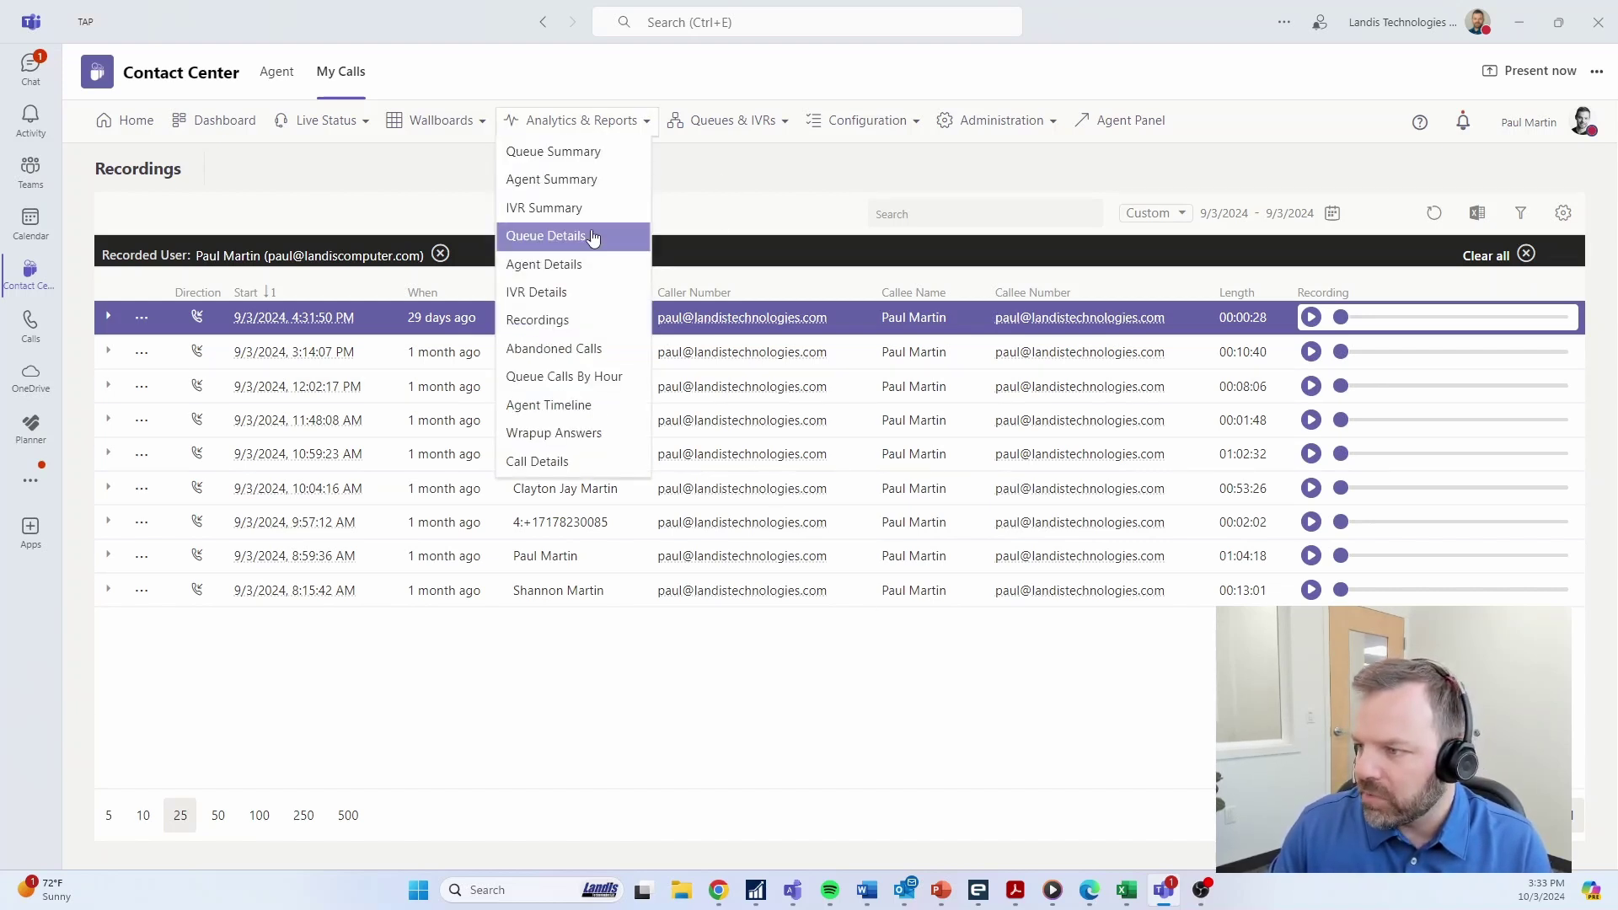
click(598, 380)
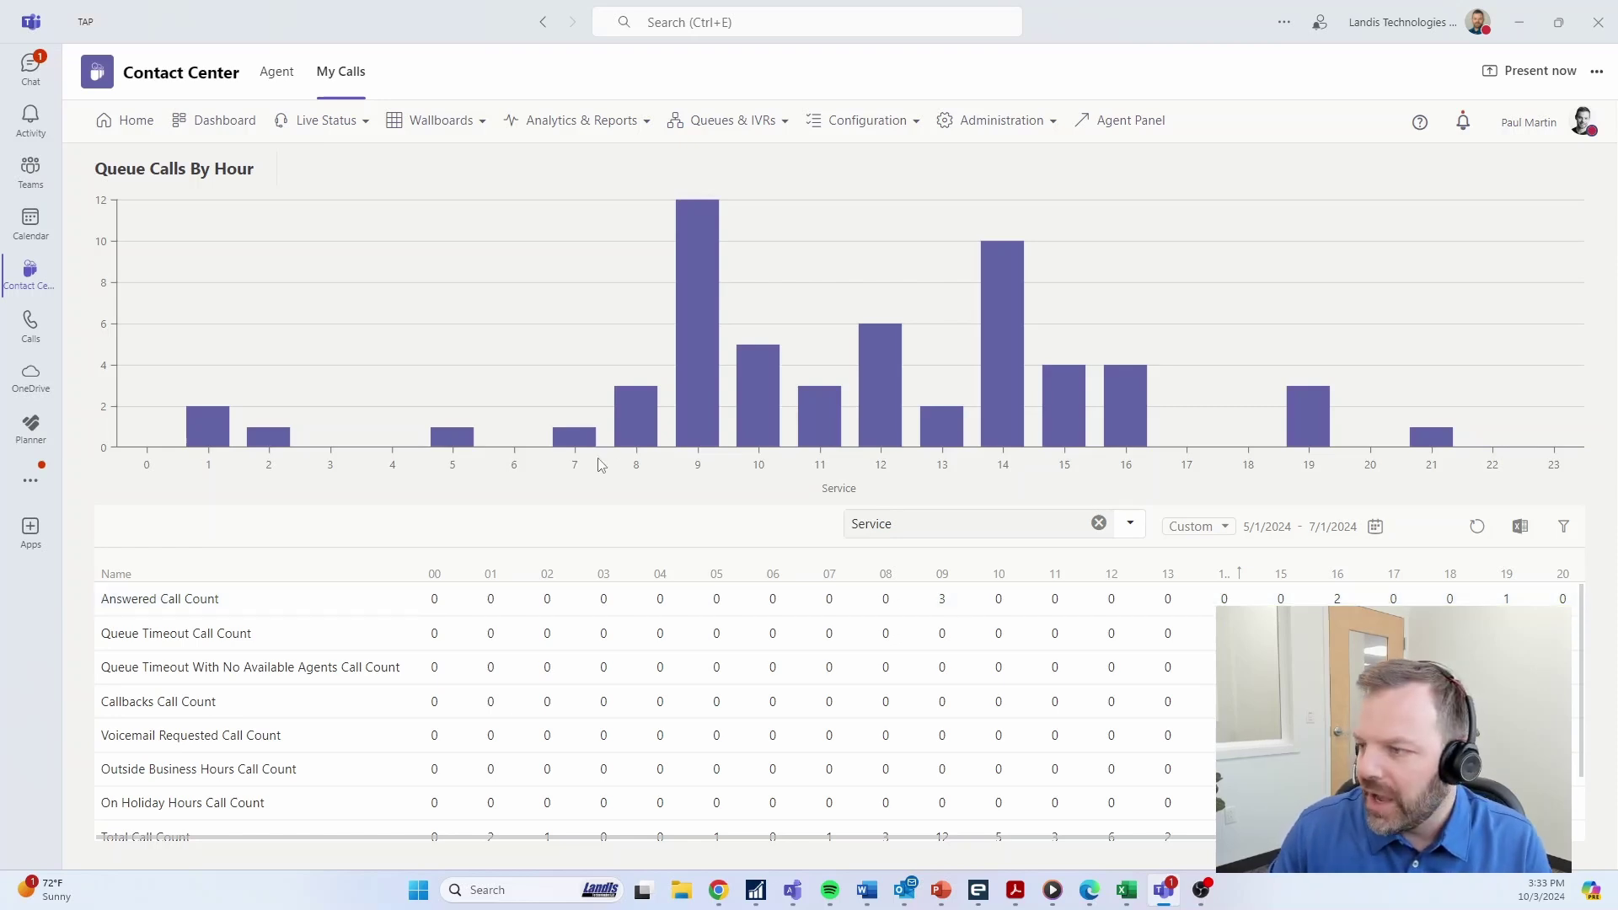
click(575, 127)
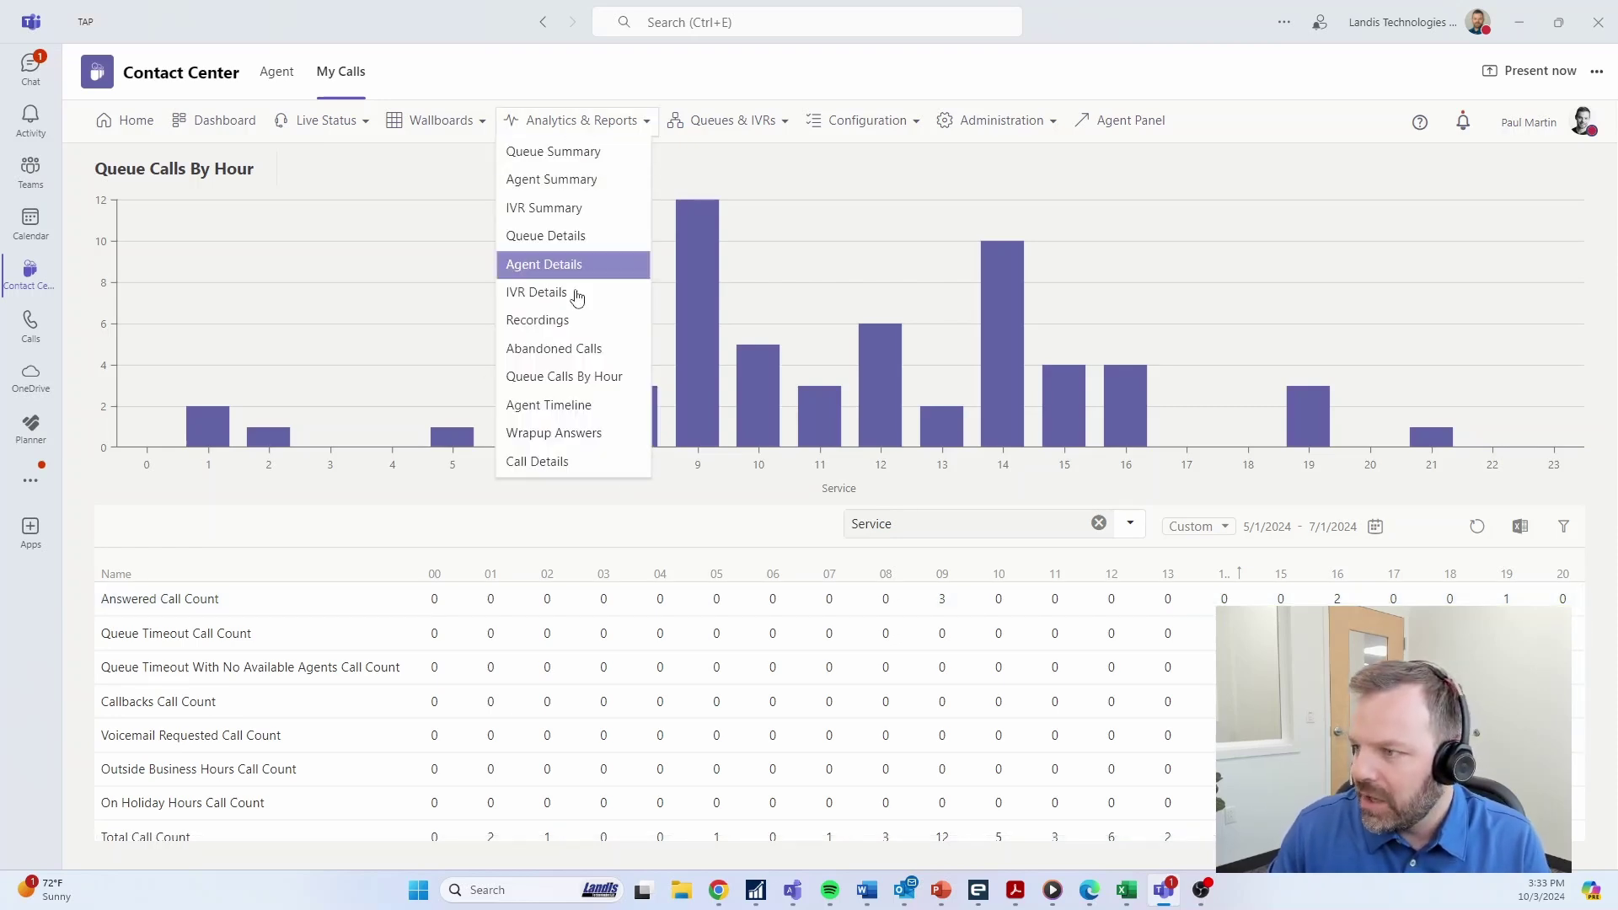
Open the Service agent's Agent Timeline for 9/24/2024, inspect an In Call block, then list analytics reports.
click(572, 406)
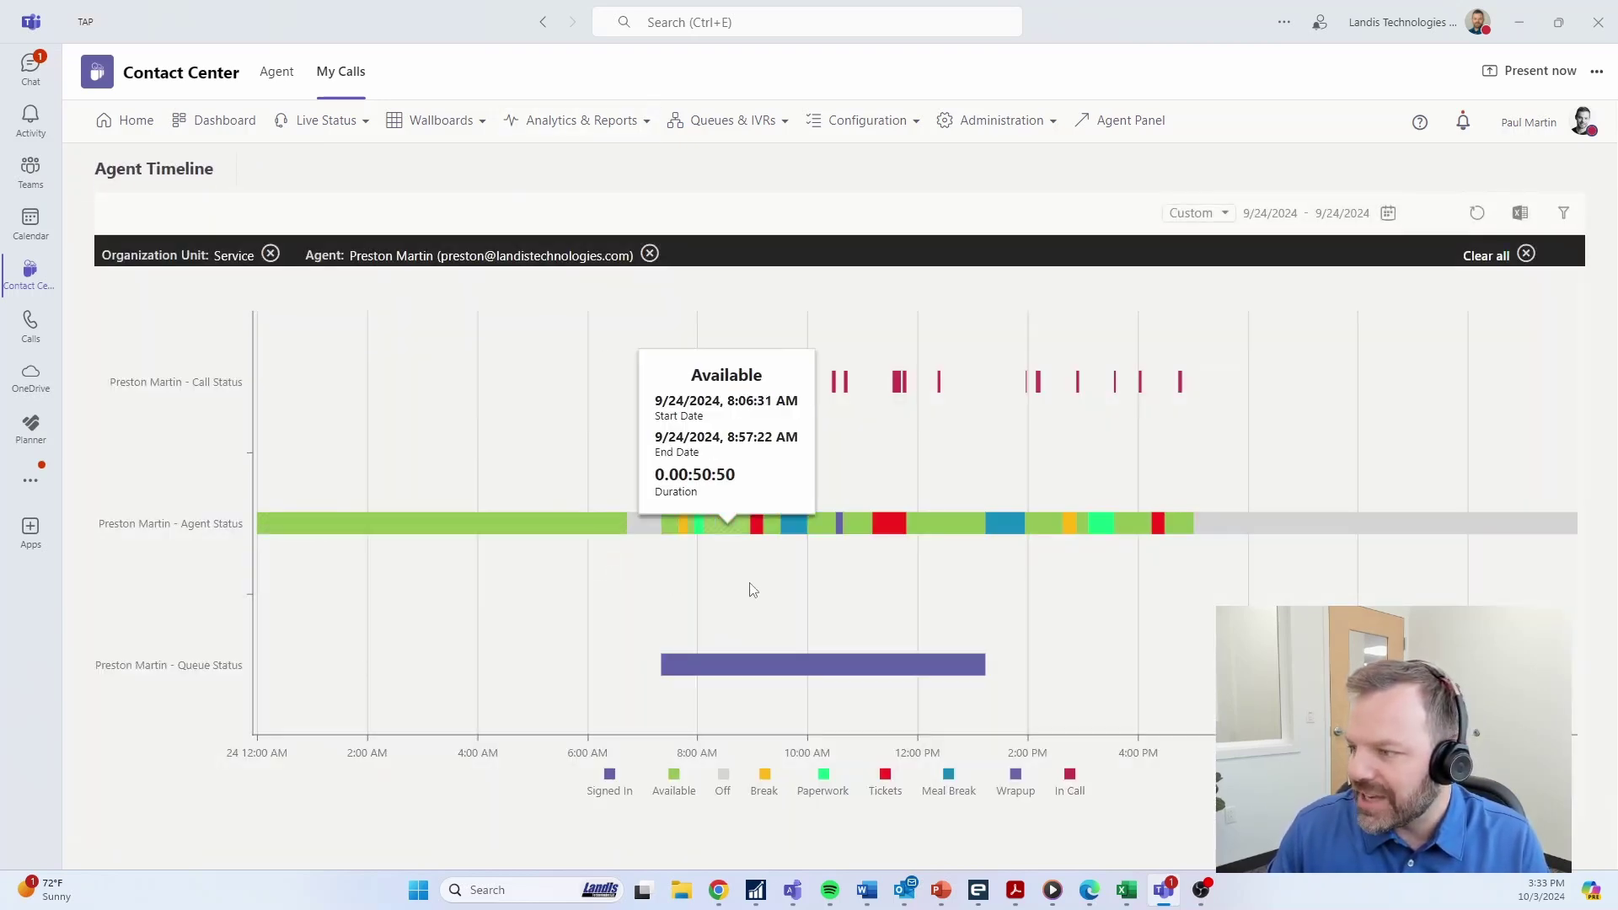
scroll(752, 589, up, 3)
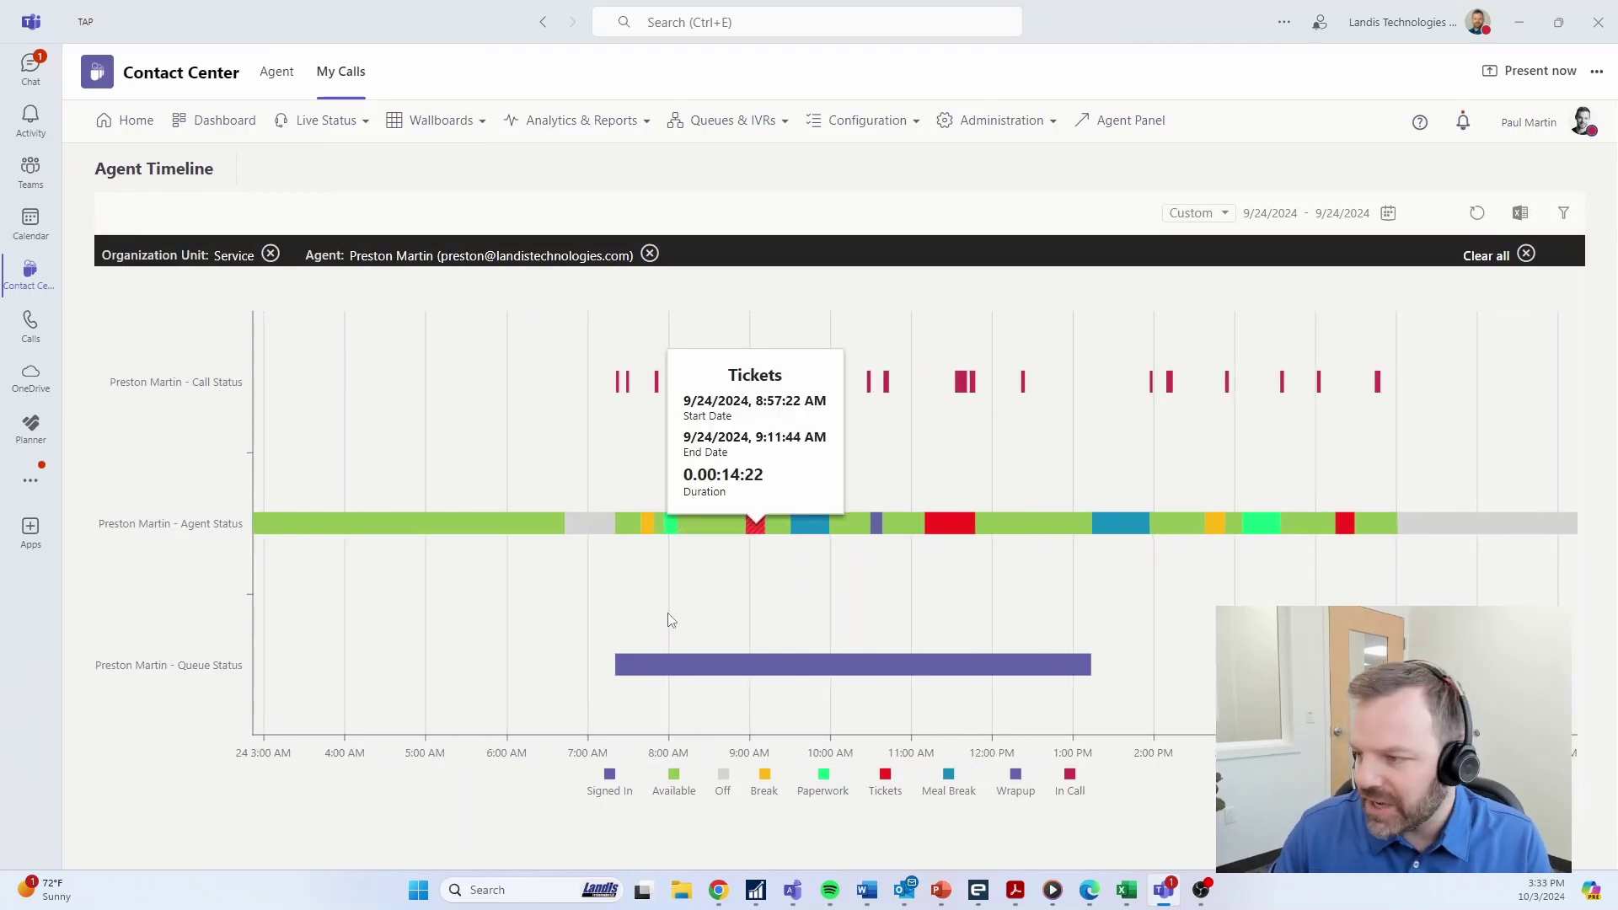
mouse_move(634, 674)
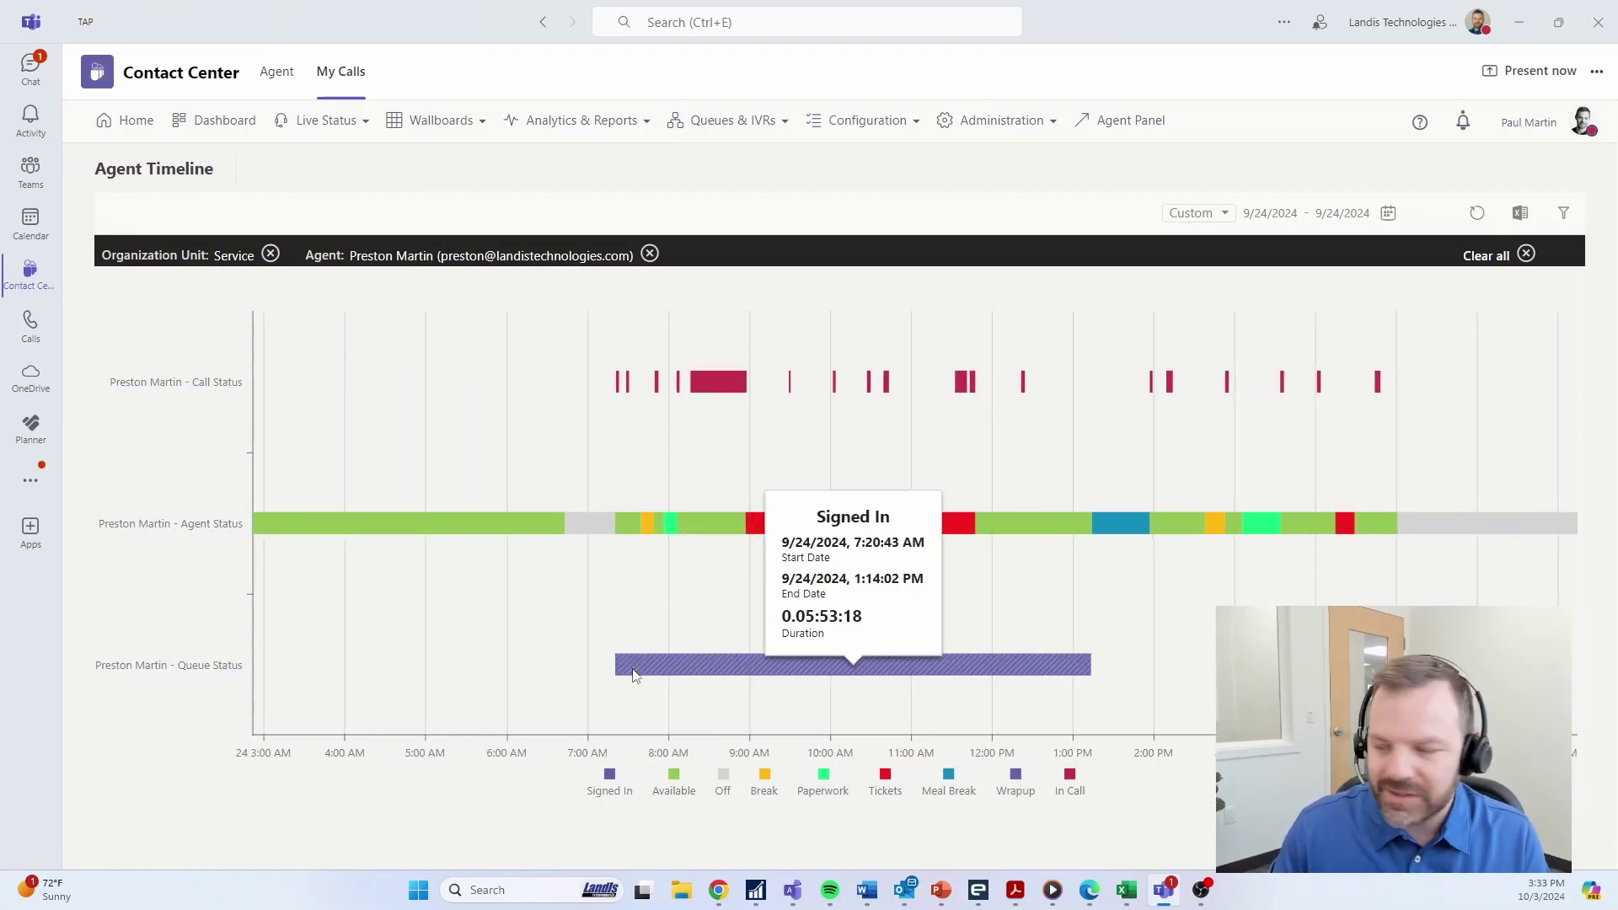
mouse_move(664, 529)
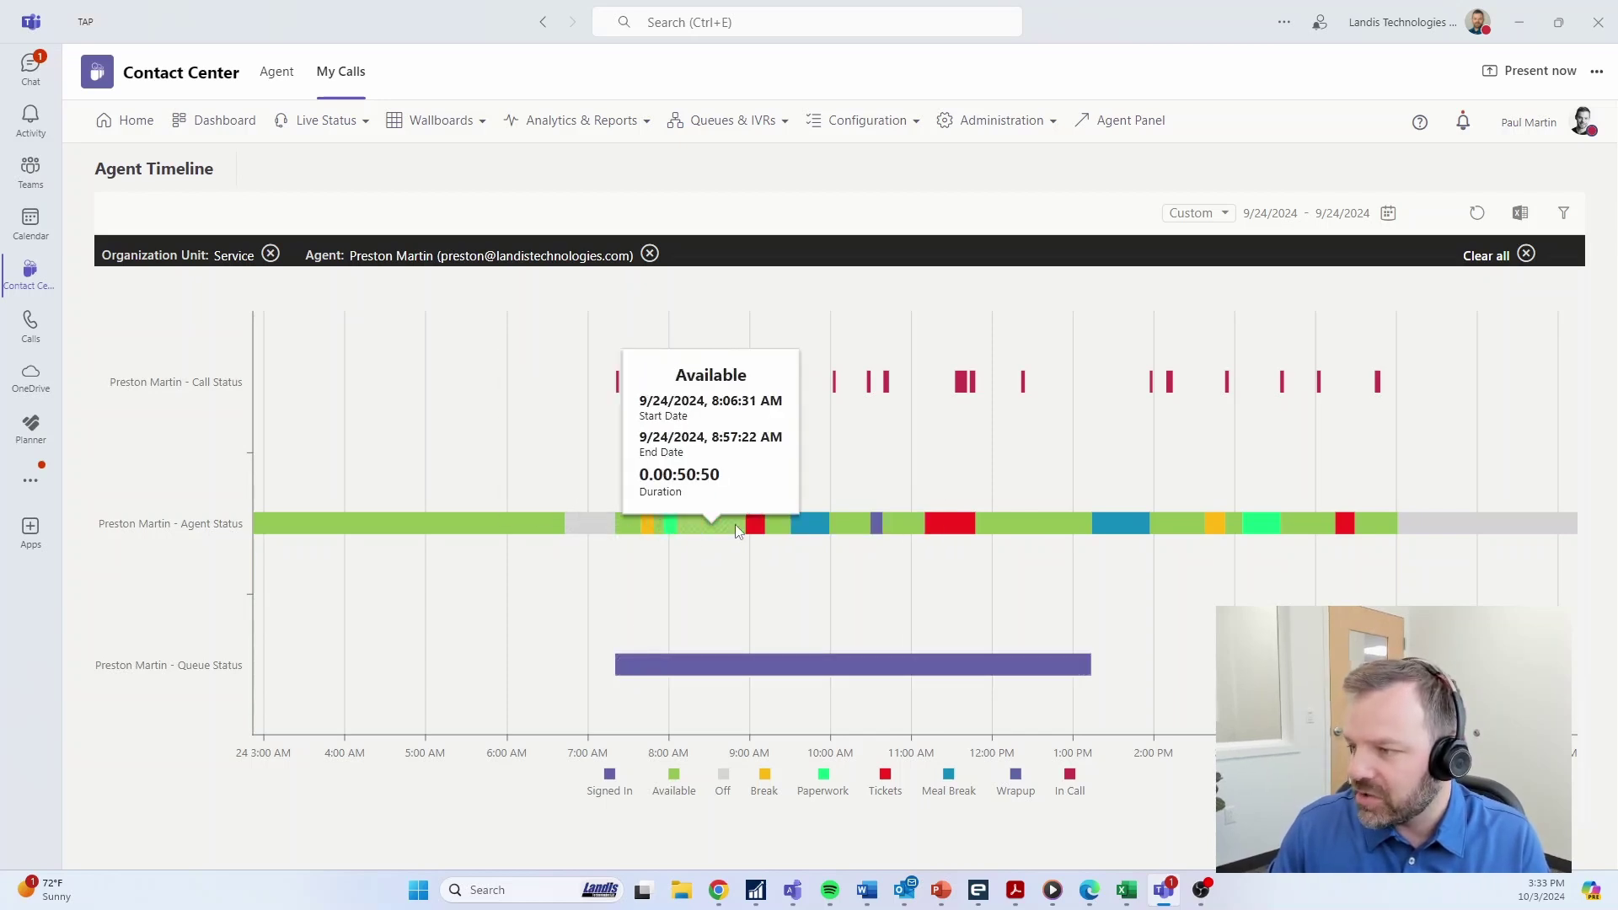
mouse_move(803, 529)
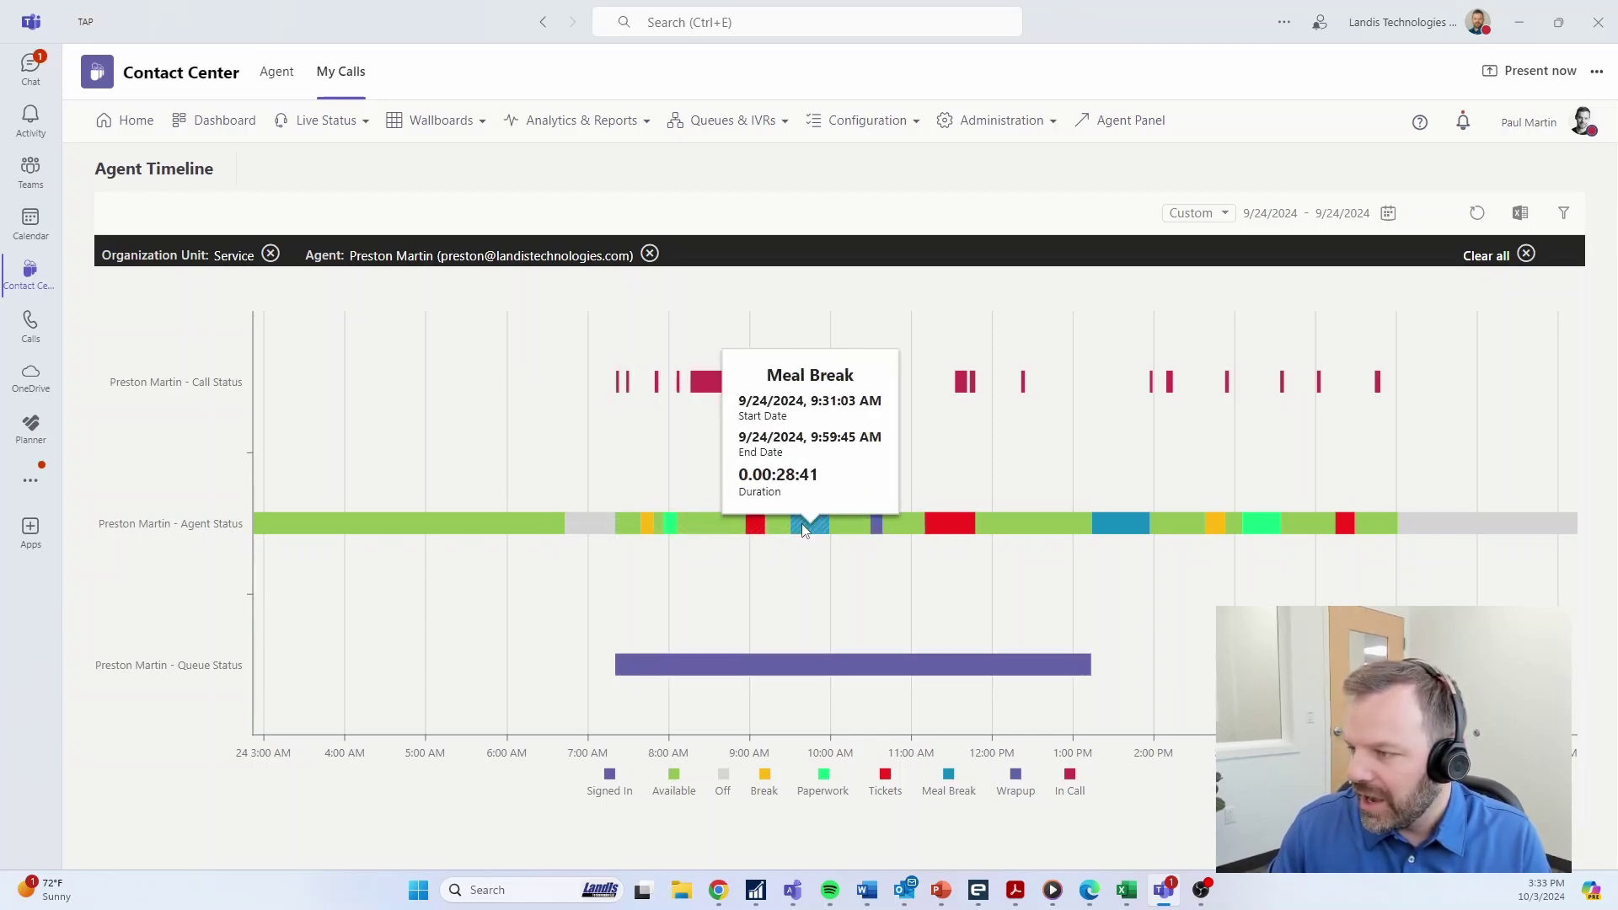
mouse_move(933, 528)
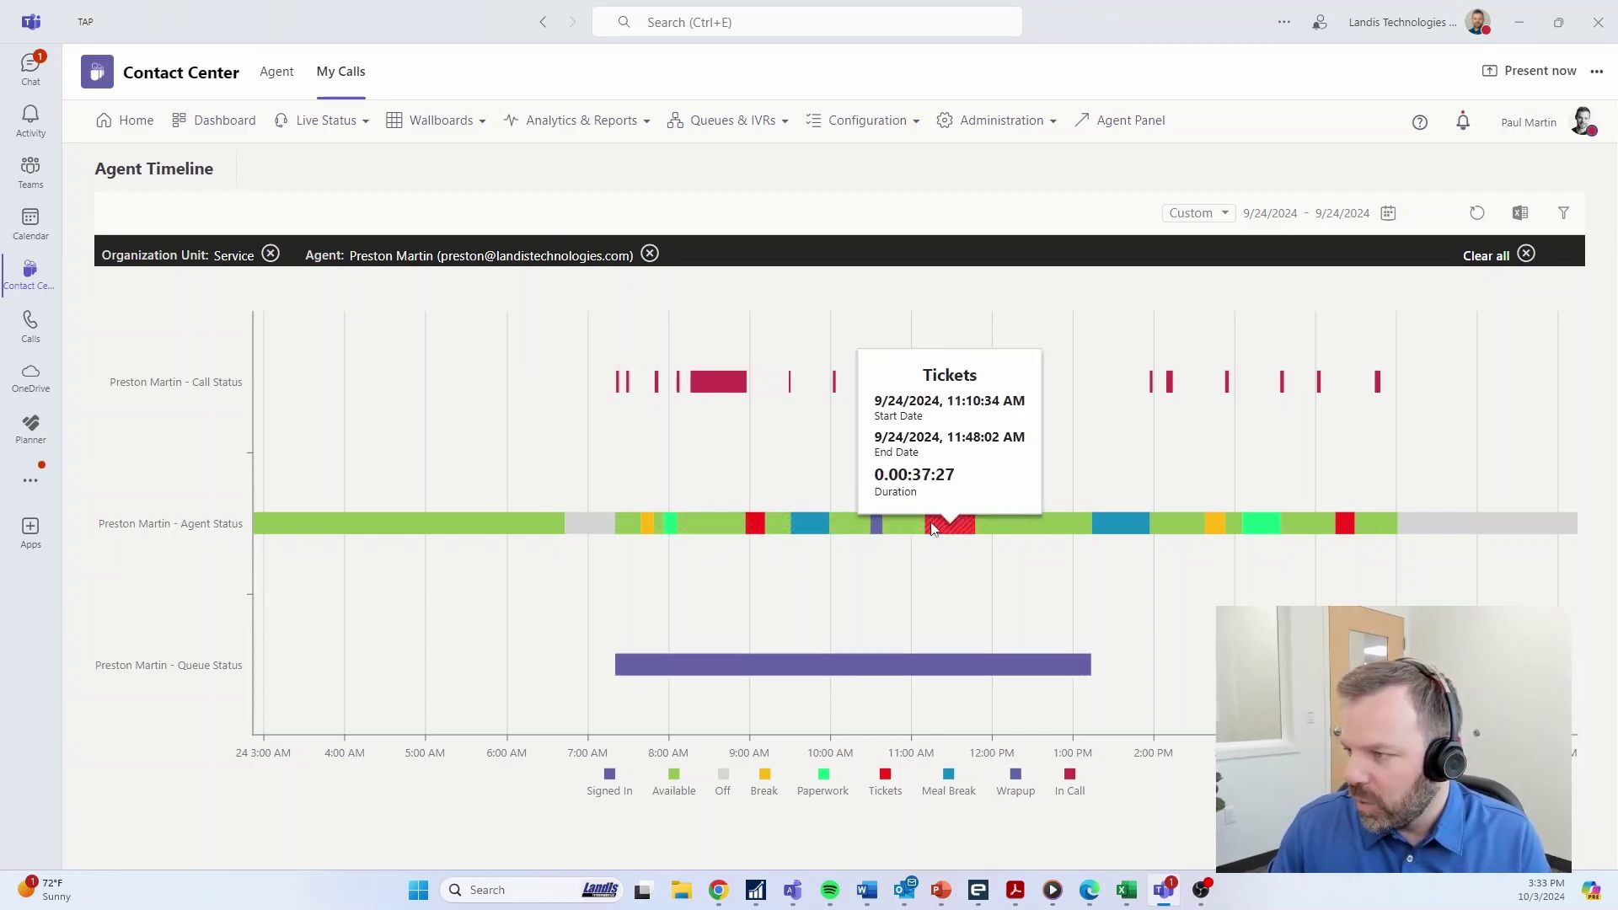
mouse_move(879, 528)
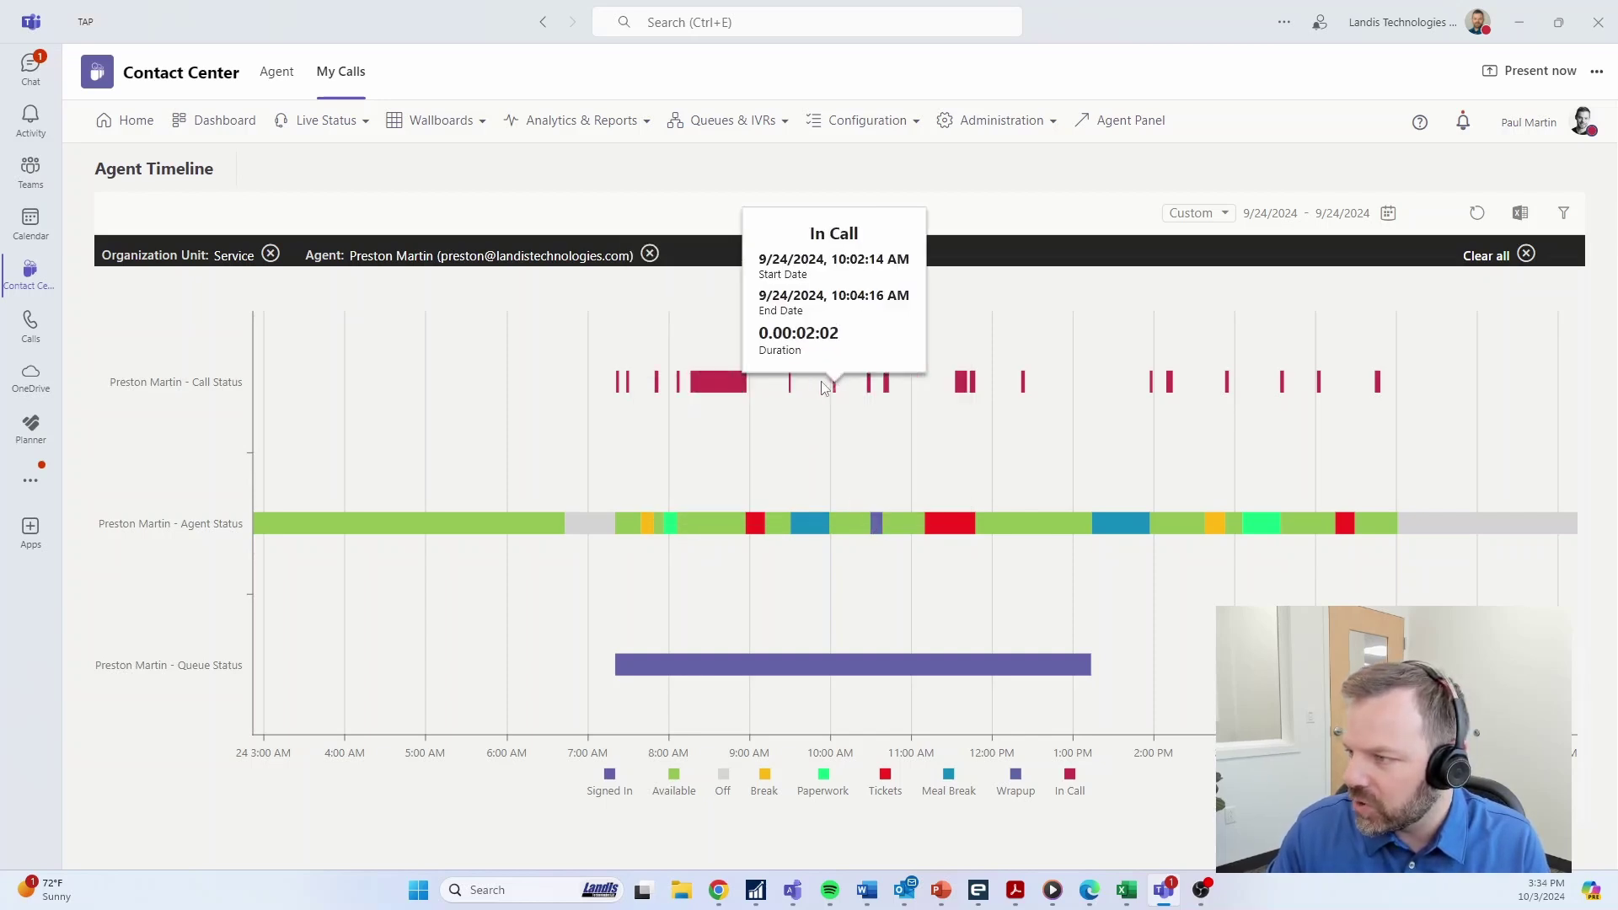
mouse_move(914, 385)
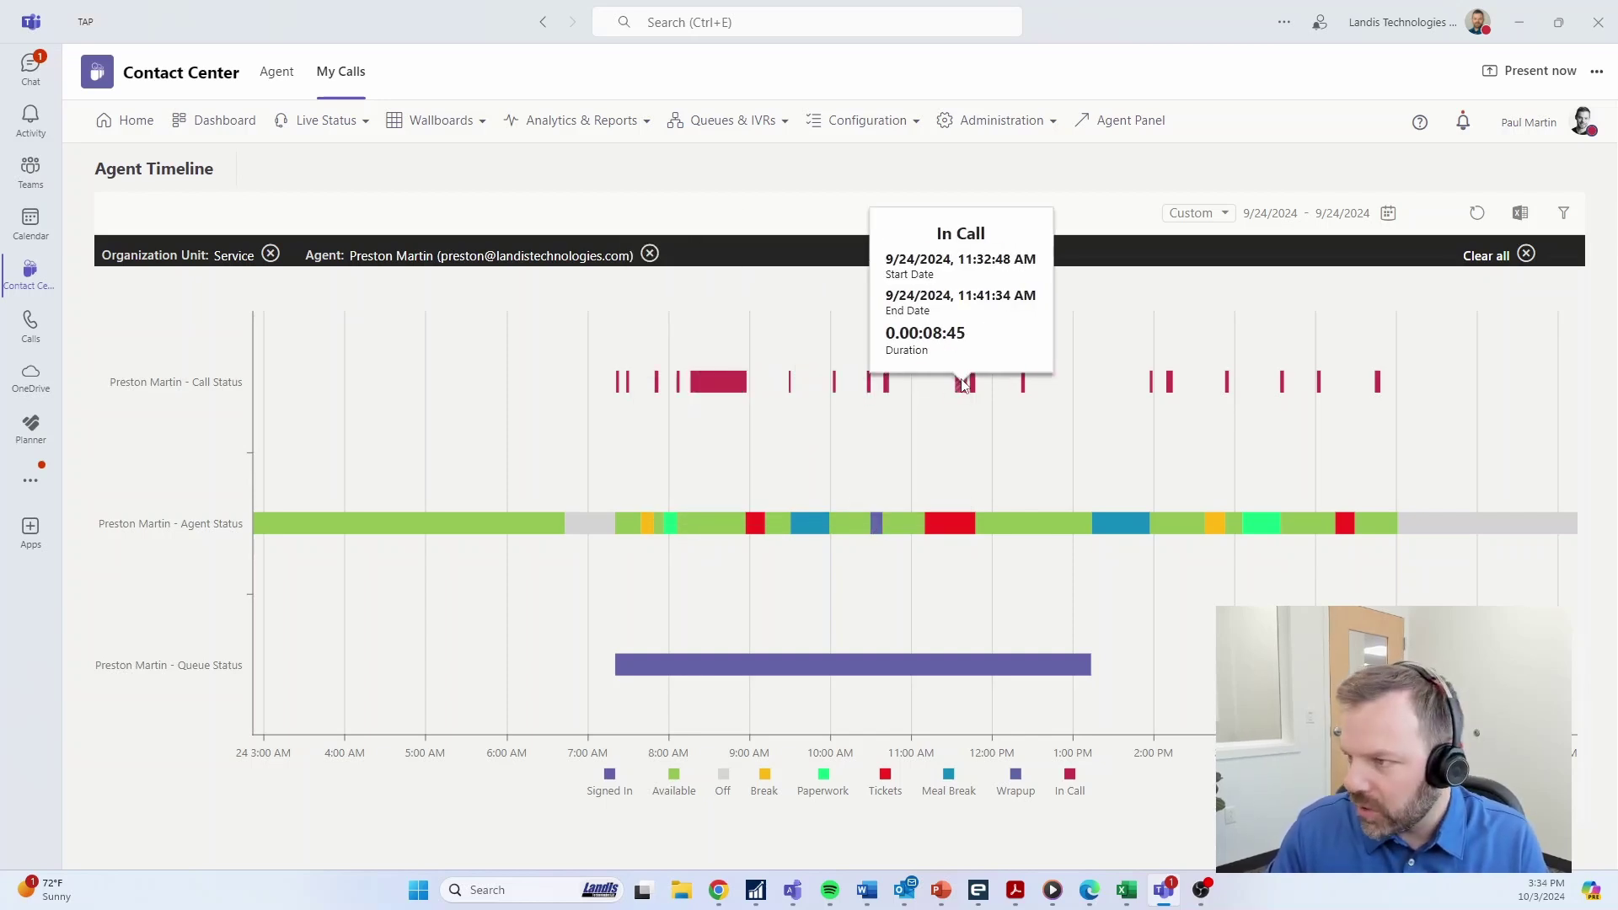
click(553, 123)
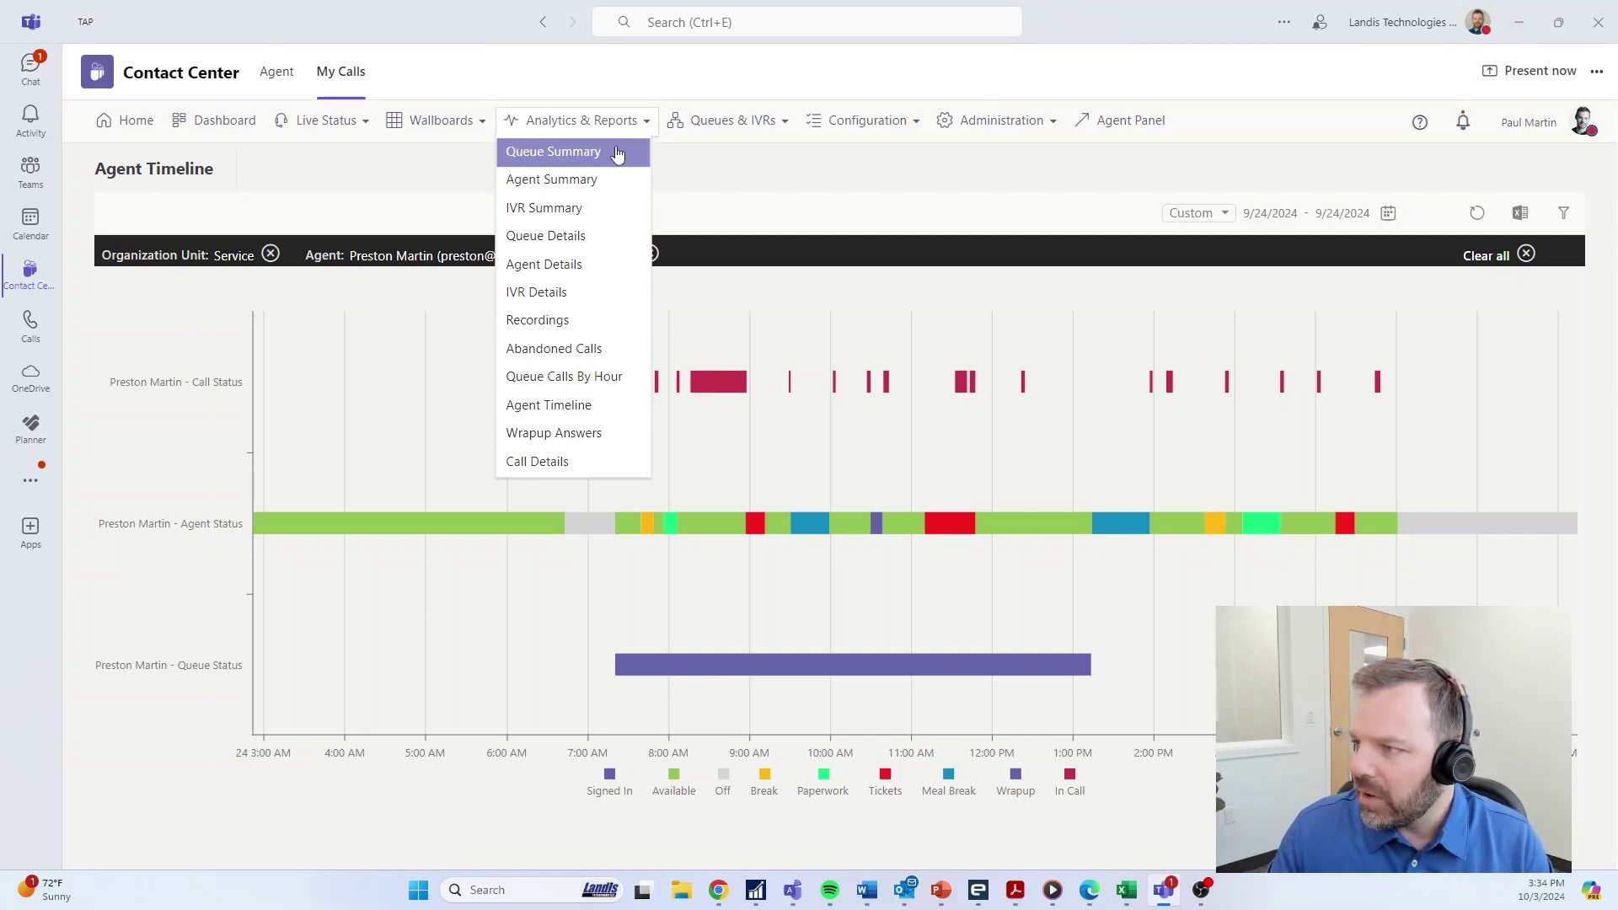
Open the Service queue's edit form and review its timeout, voicemail, routing, presence and user settings.
click(691, 143)
click(691, 150)
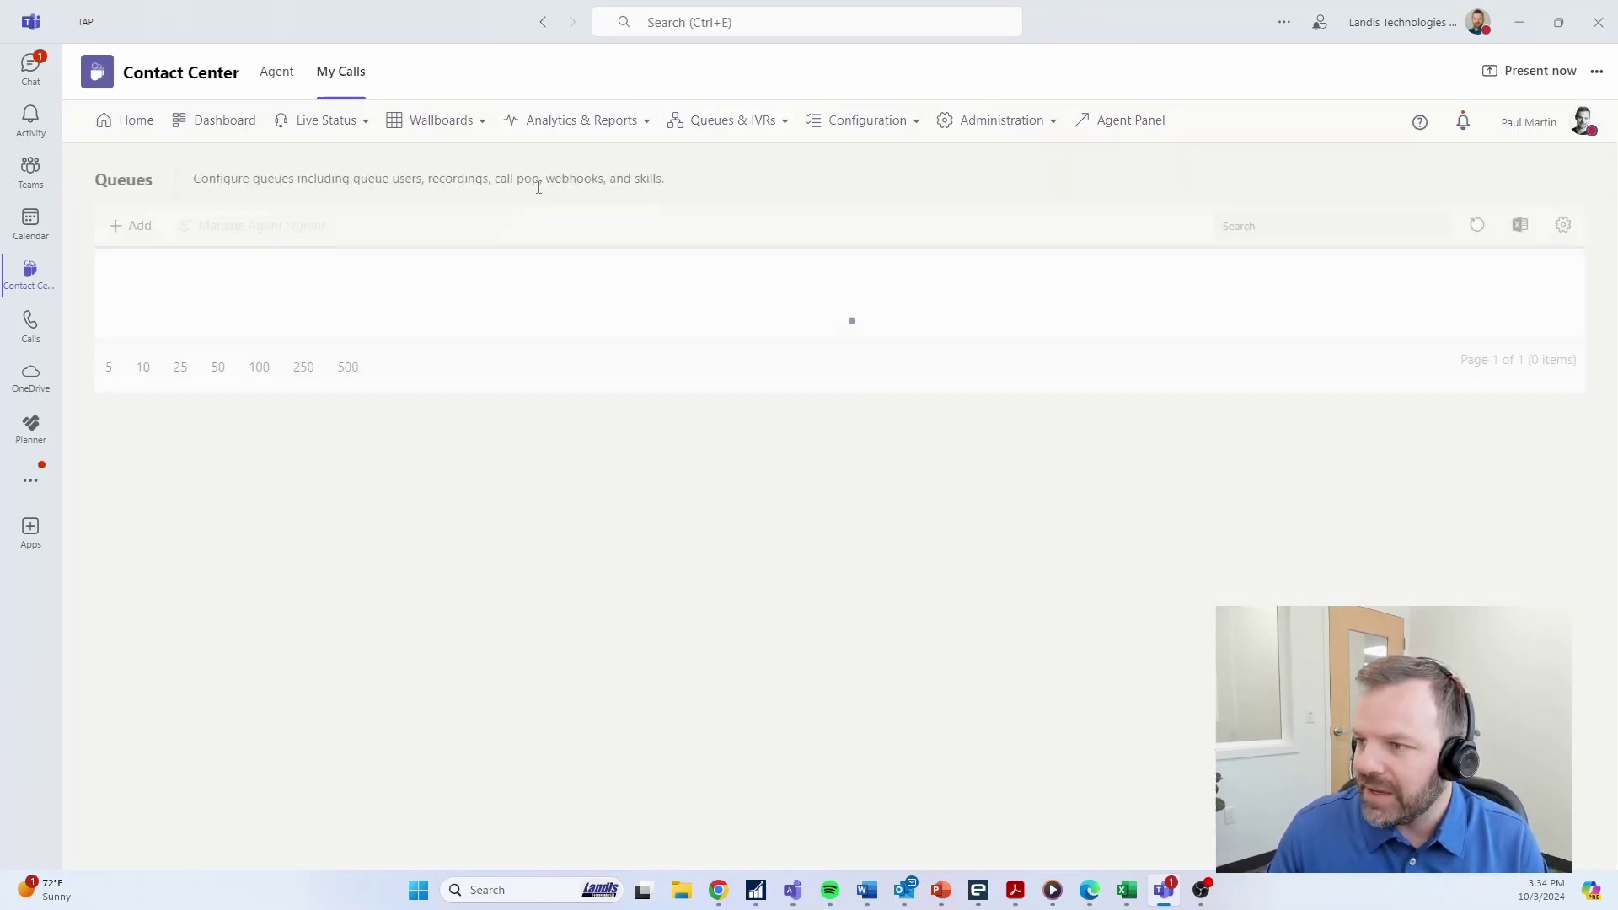
click(126, 322)
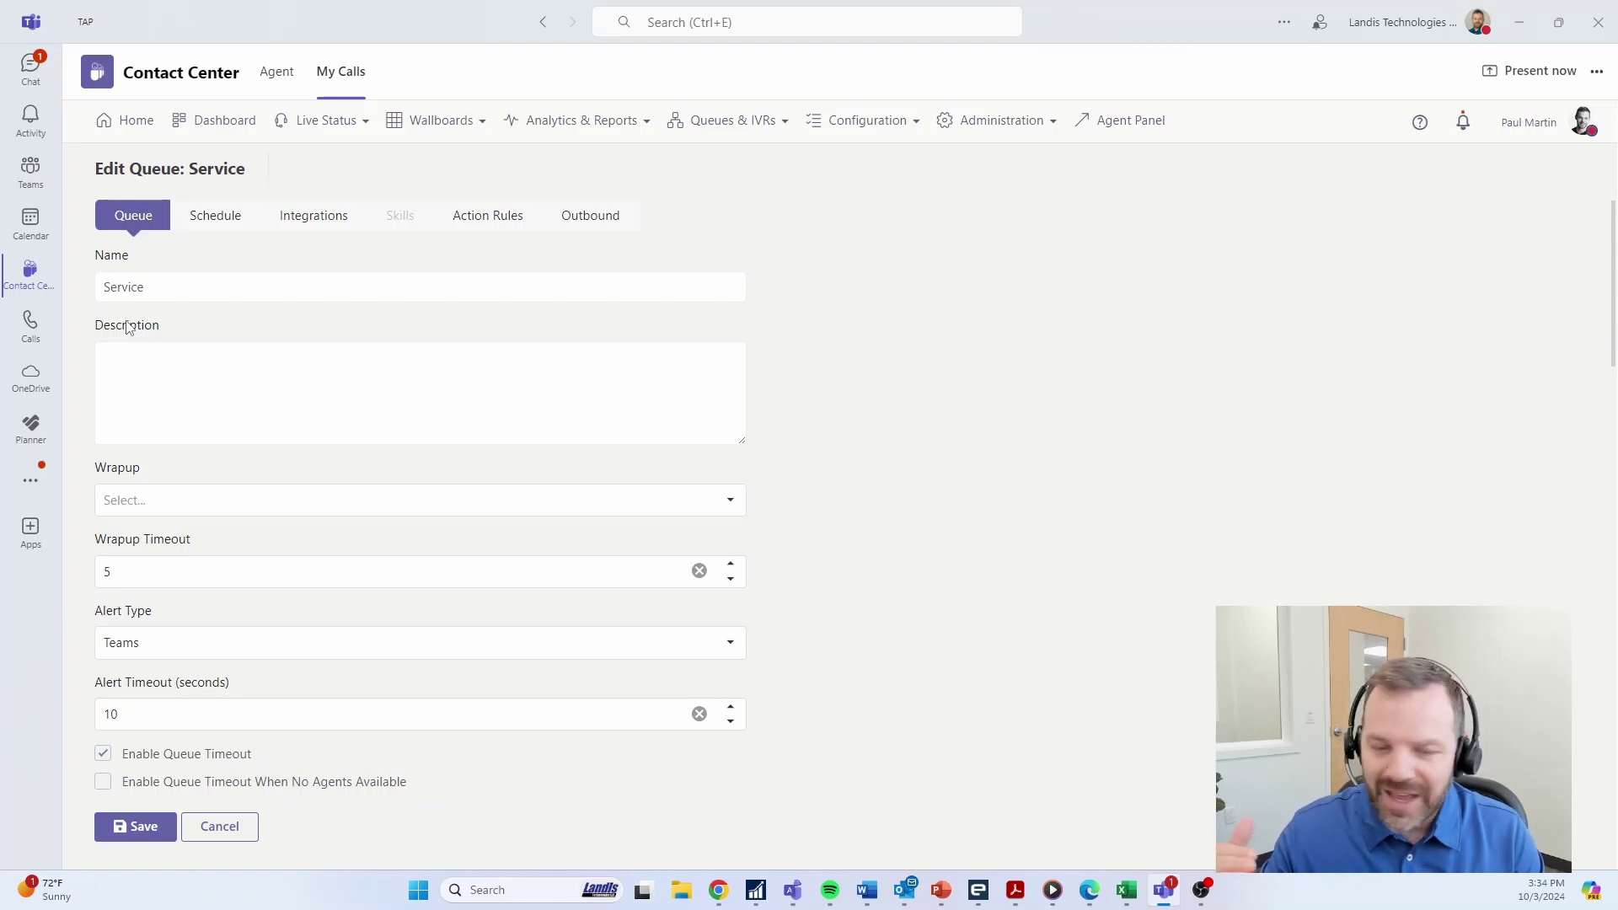
scroll(430, 353, down, 5)
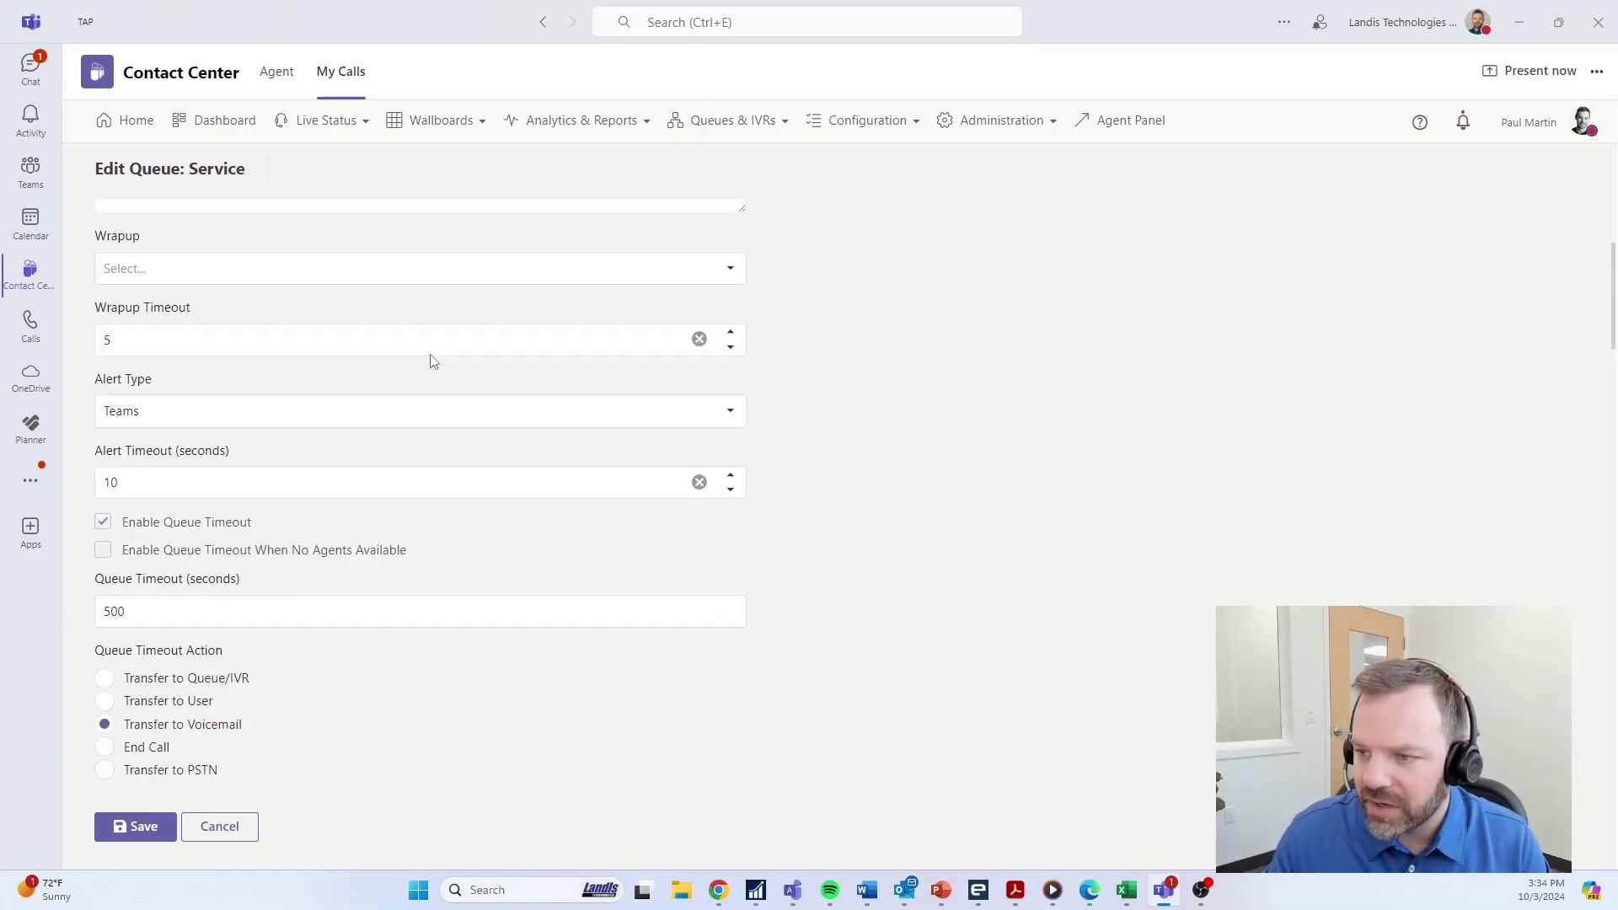
scroll(432, 369, up, 5)
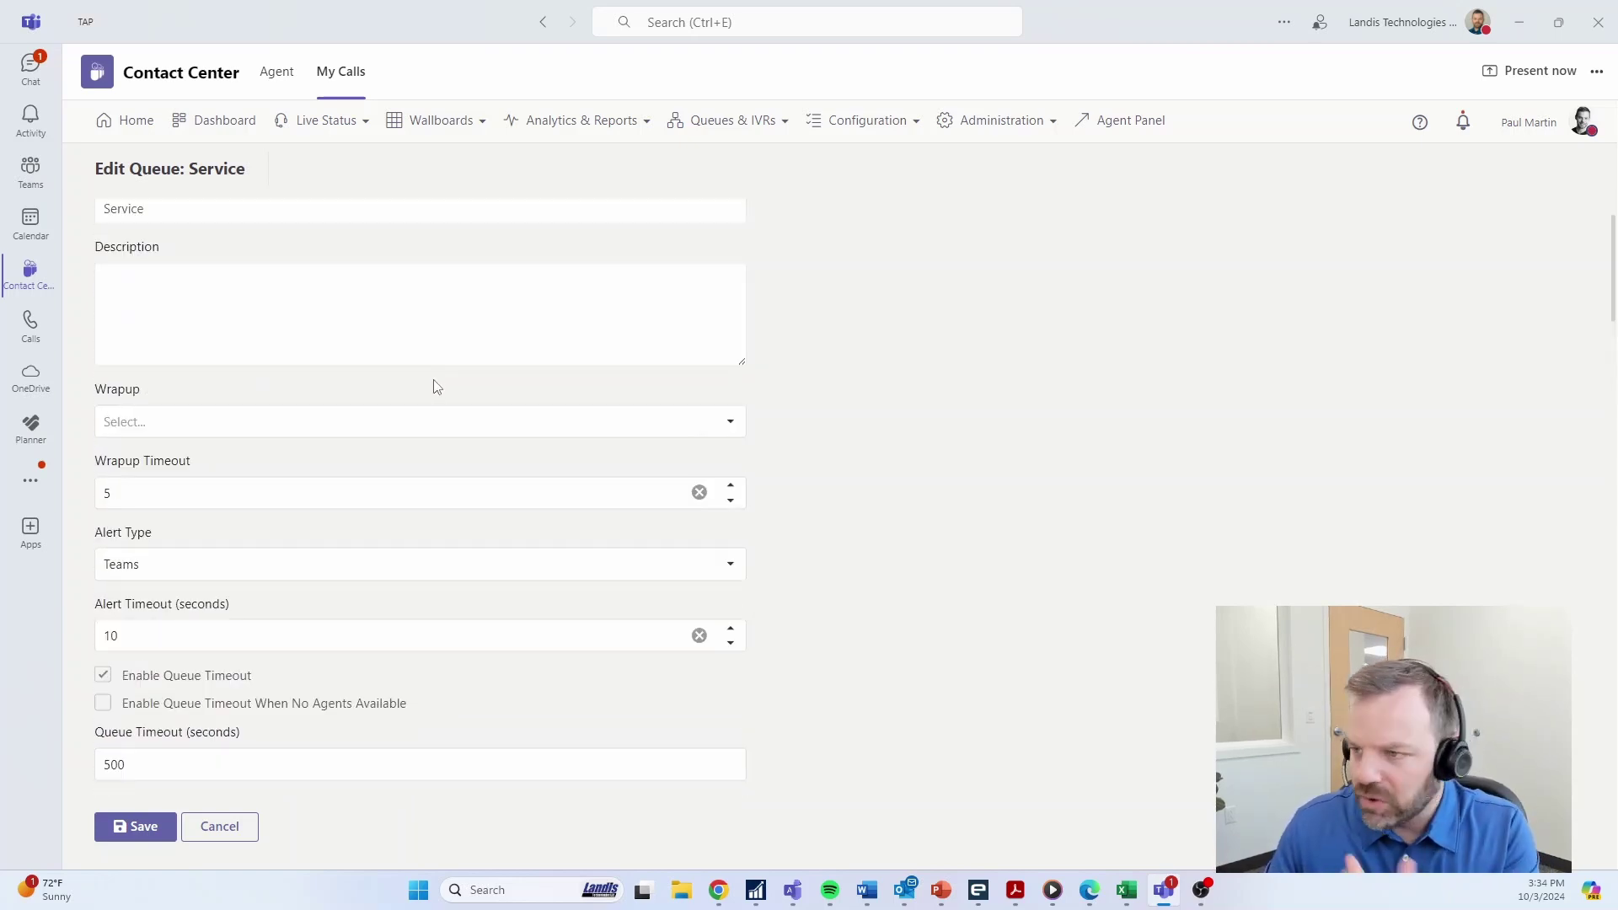
scroll(436, 386, down, 2)
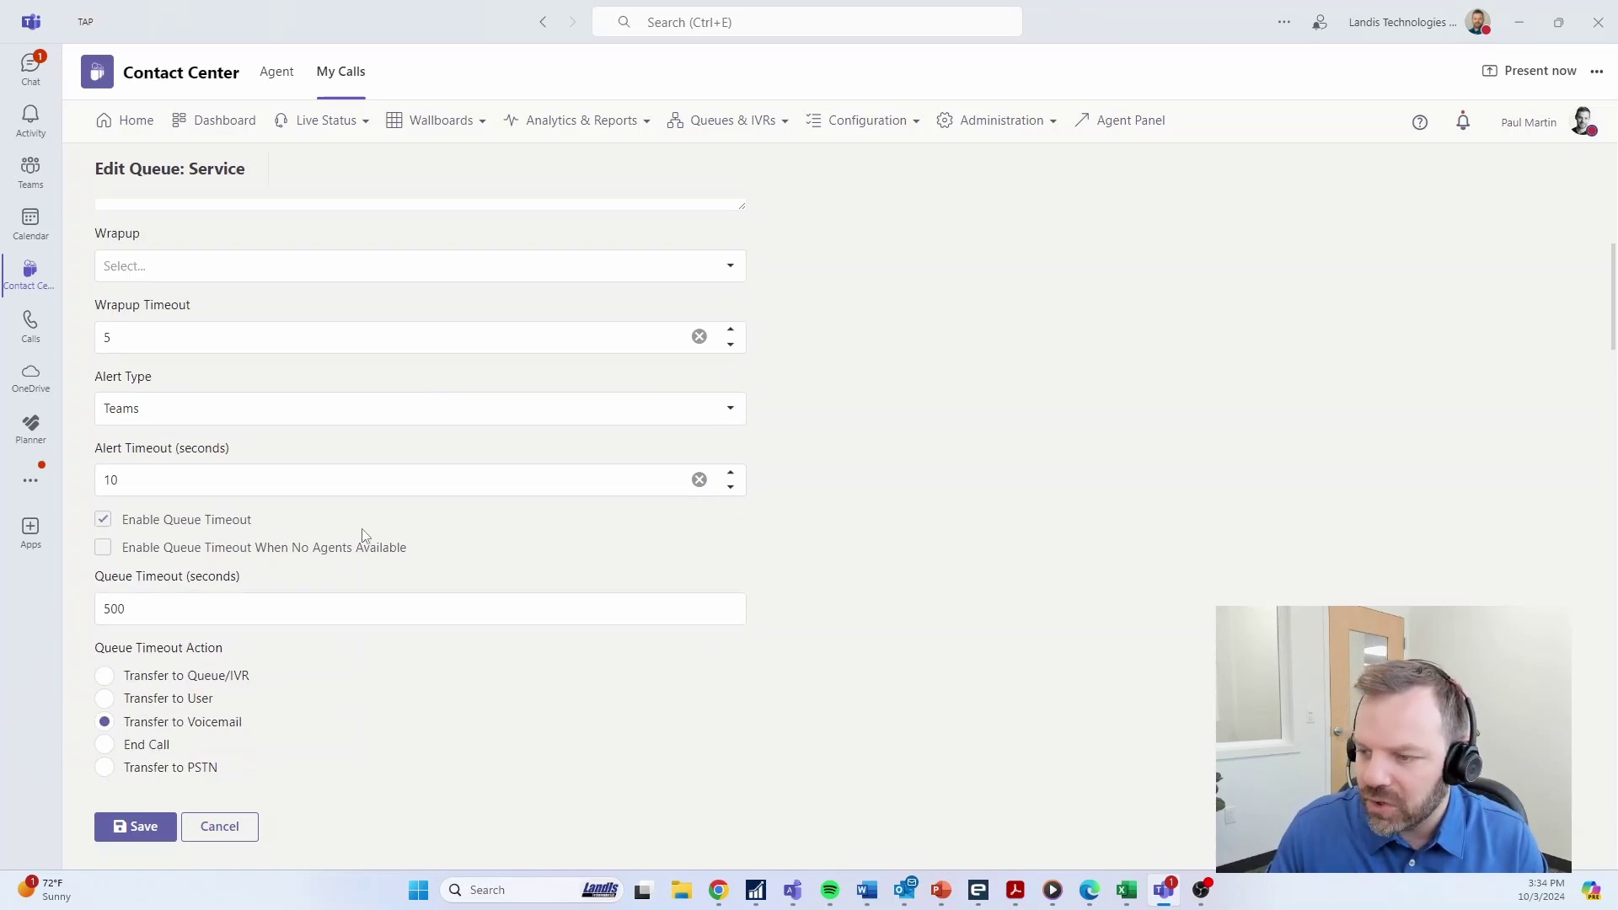
scroll(360, 538, down, 1)
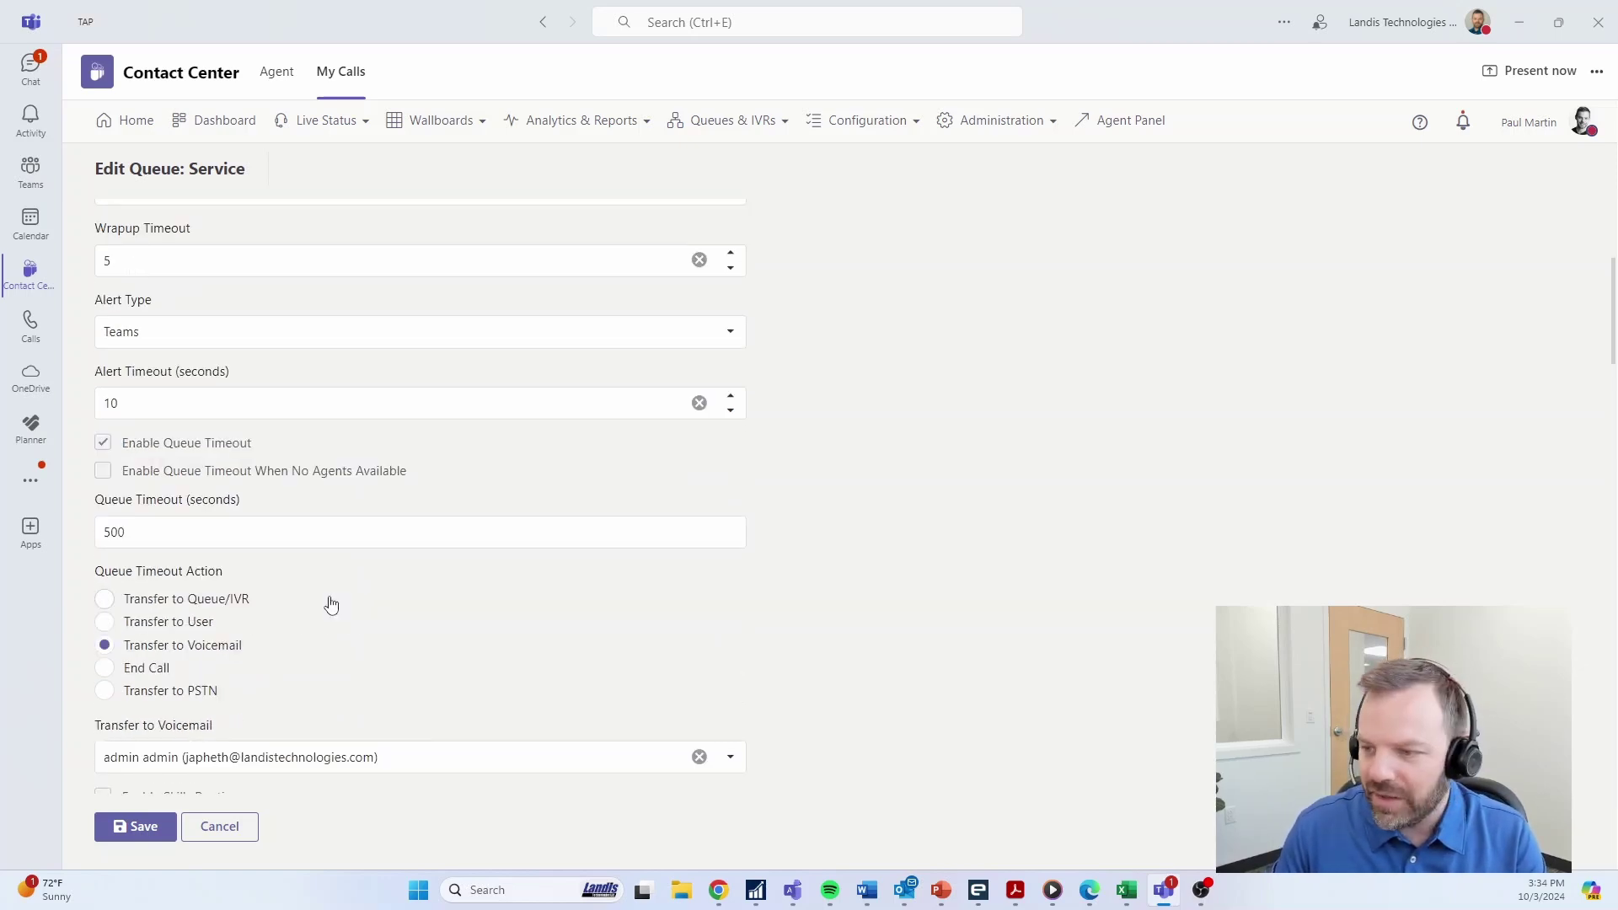
scroll(265, 614, down, 4)
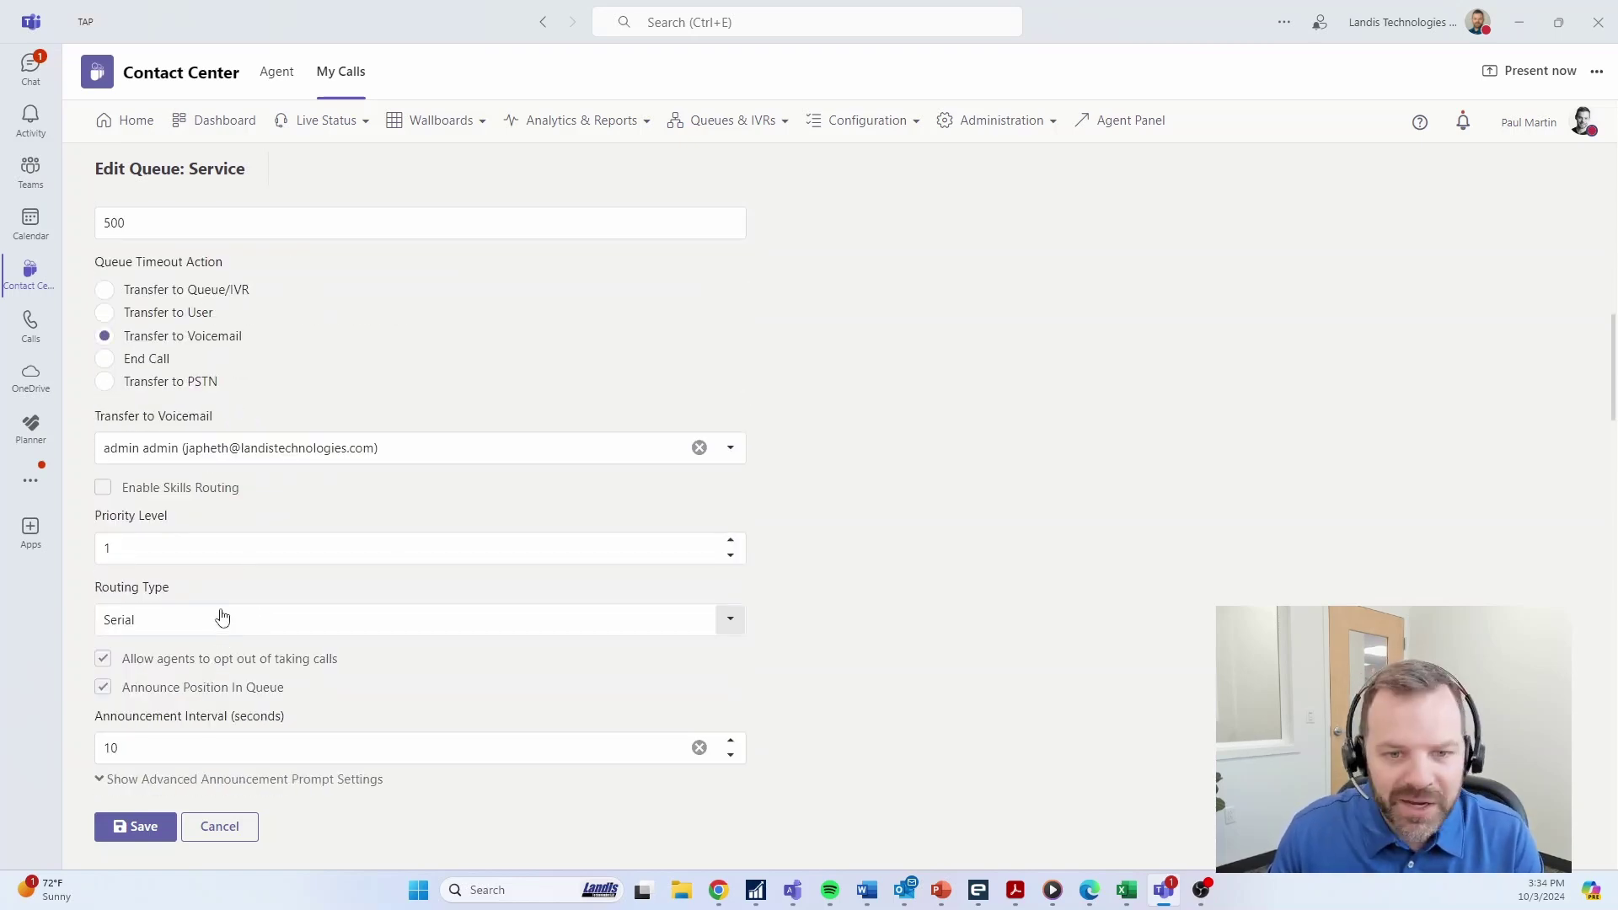
scroll(221, 615, down, 1)
scroll(222, 615, down, 2)
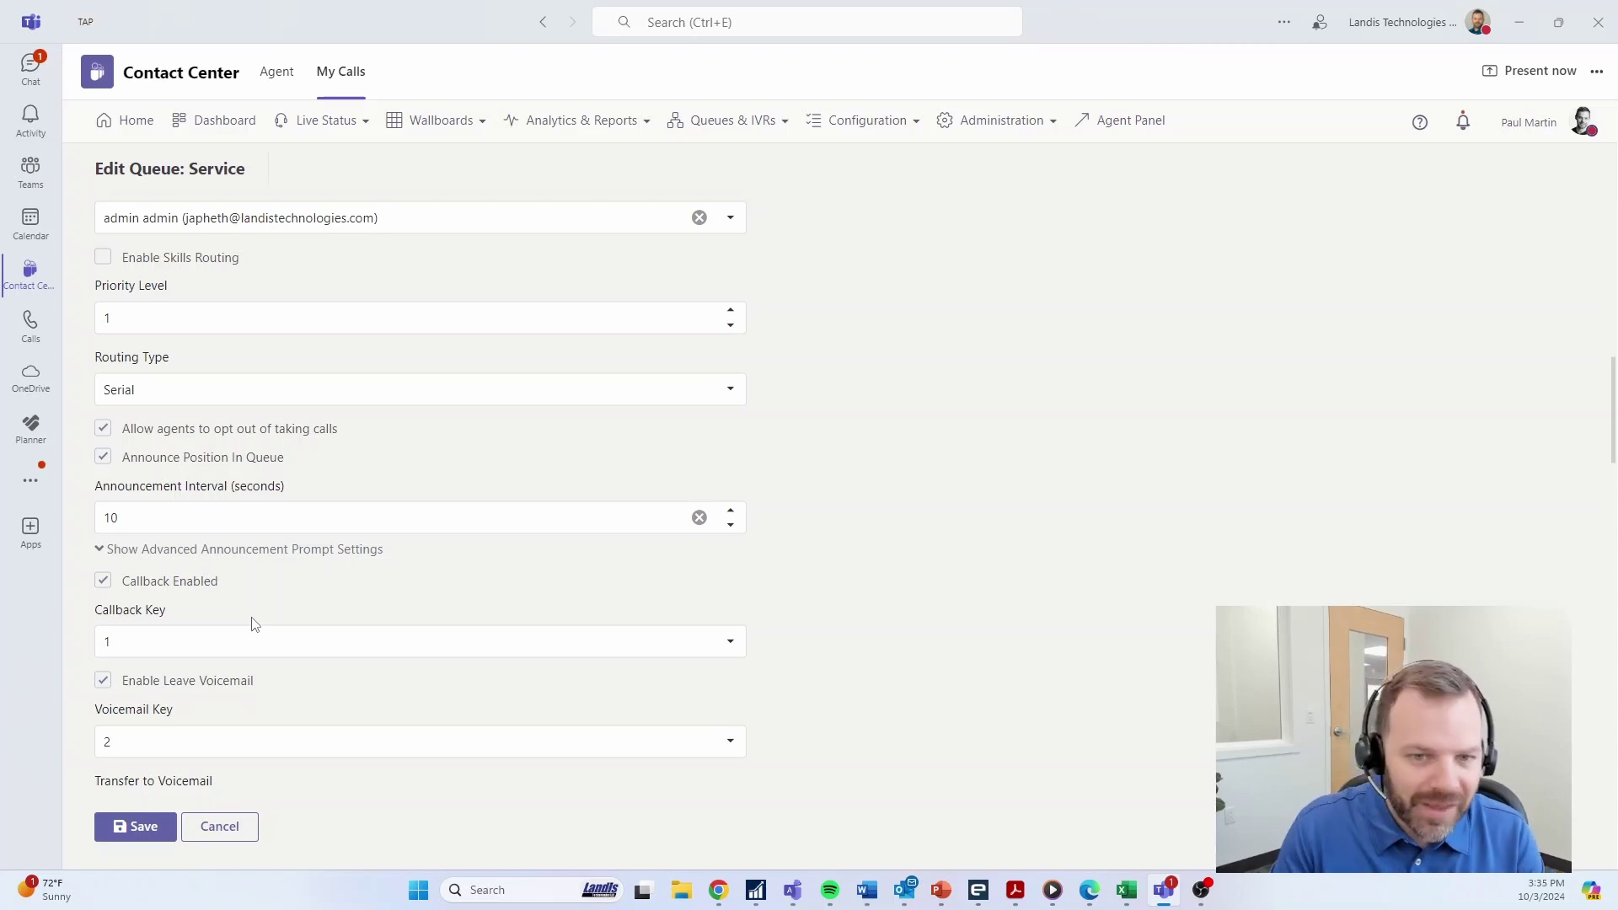
scroll(254, 624, down, 6)
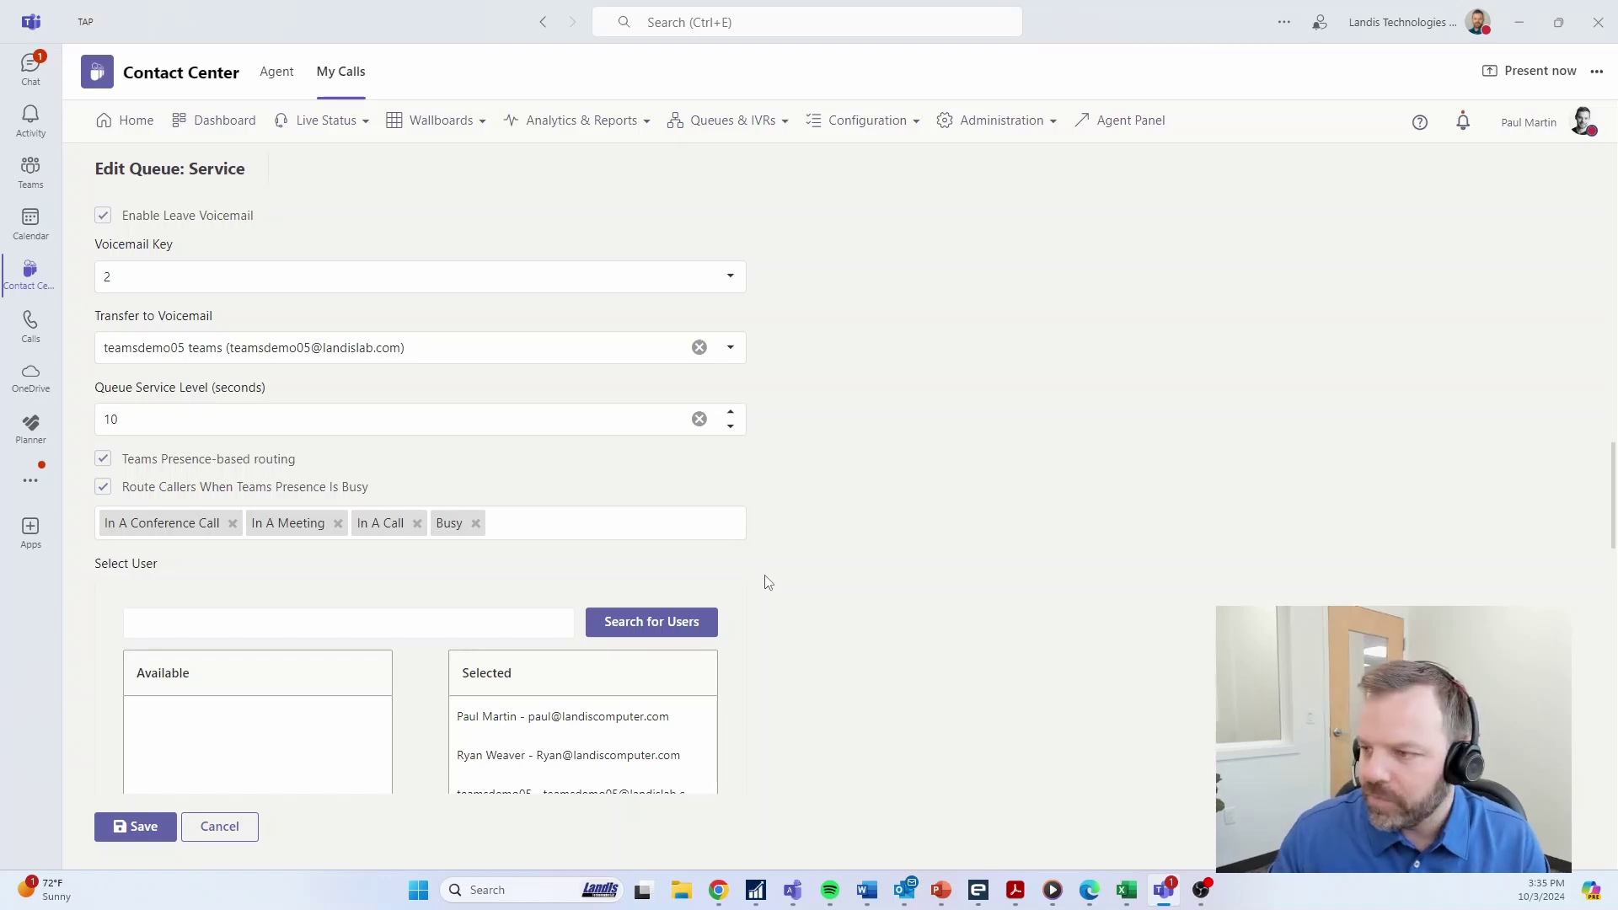
Open the Sales Demo IVR from Queues & IVRs > IVRs in the designer.
click(712, 120)
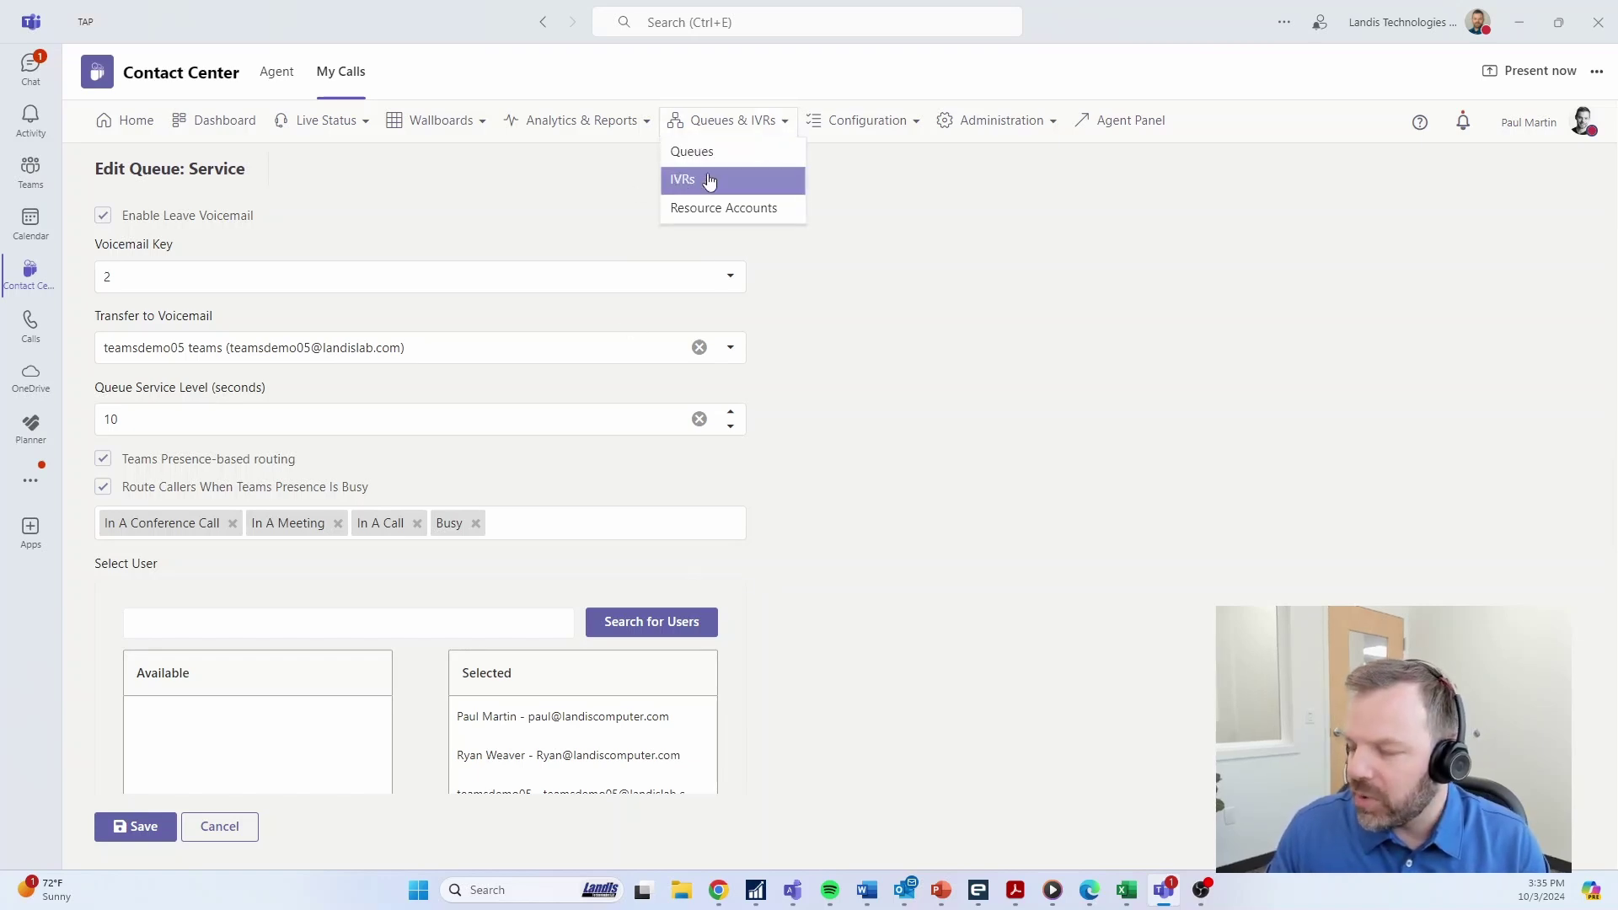
click(710, 181)
click(147, 324)
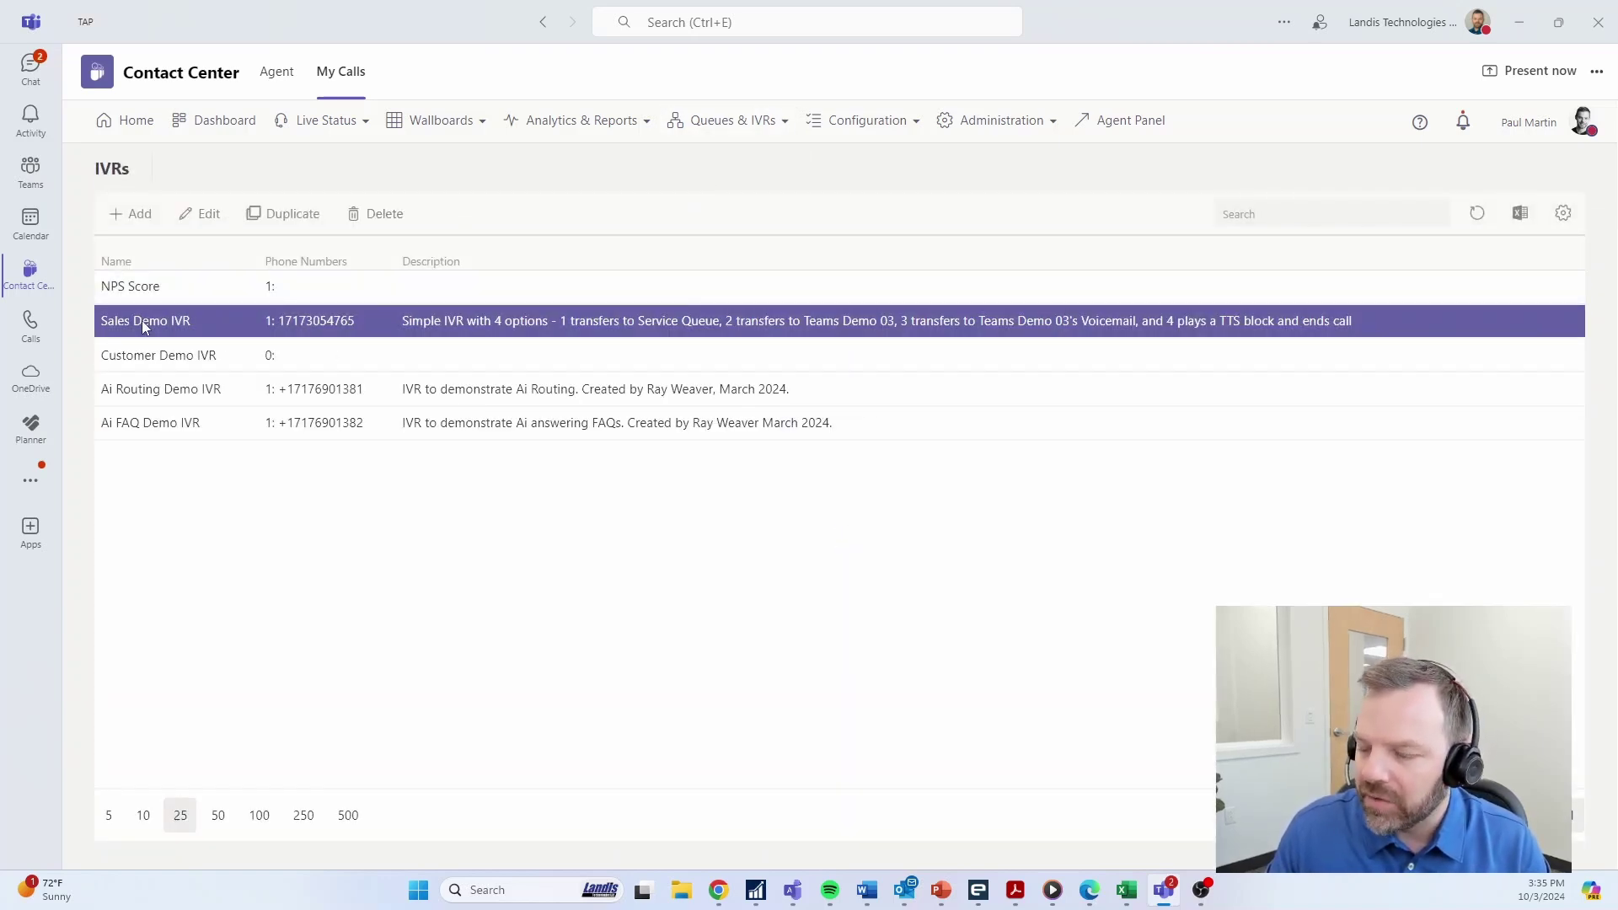
double_click(143, 327)
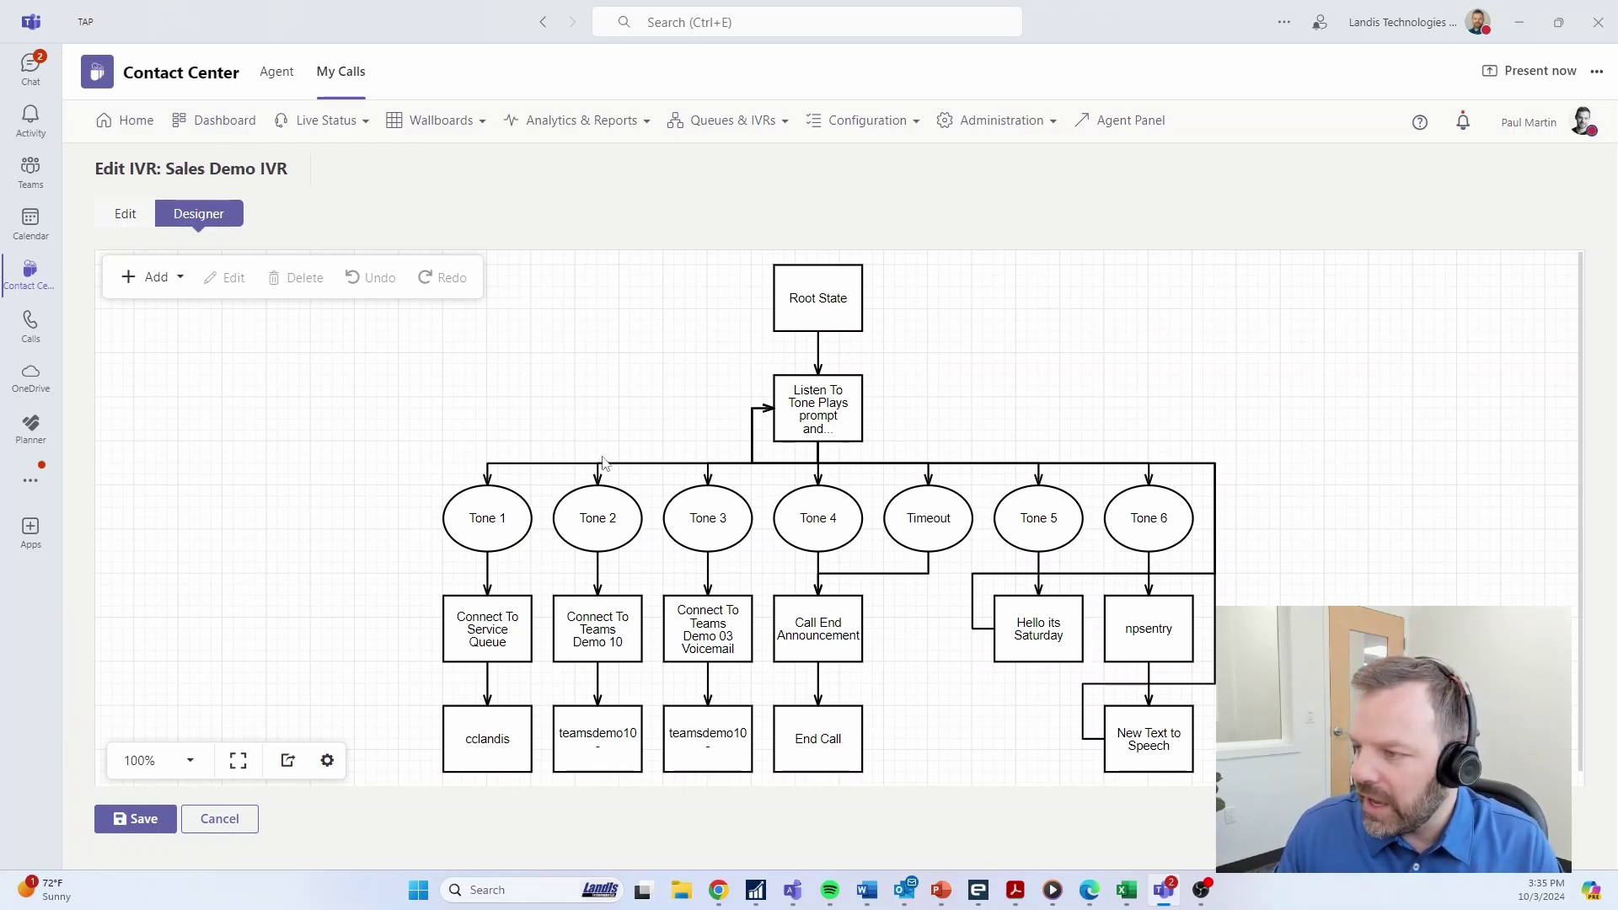
Inspect the Tone 3 branch's ListenToTone step properties, then close the side panel.
click(712, 526)
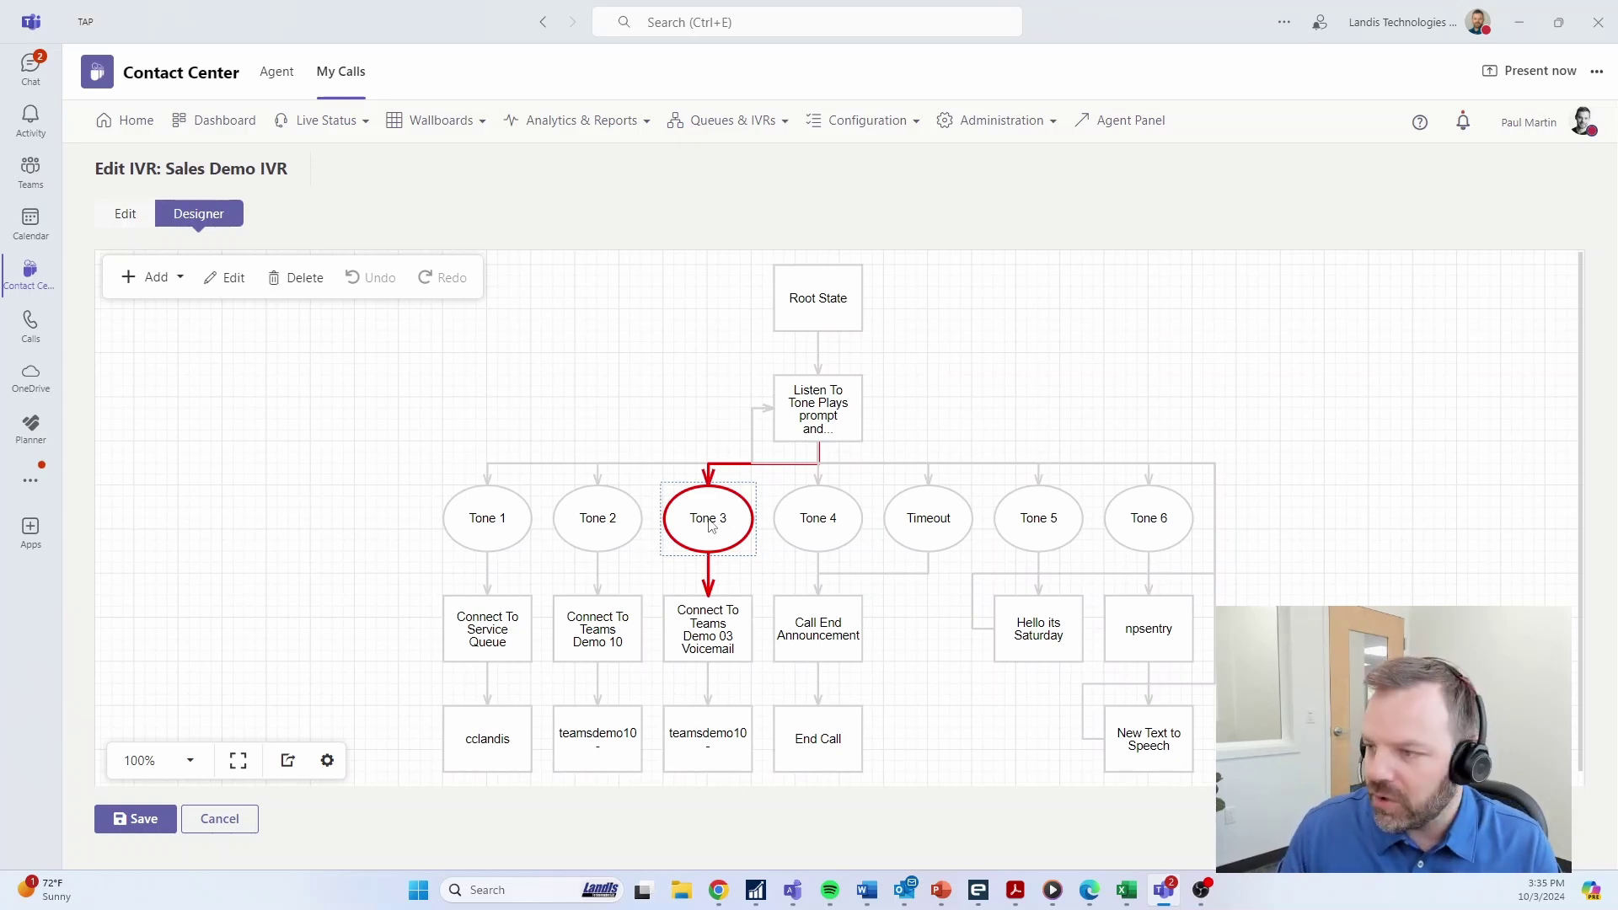
double_click(713, 524)
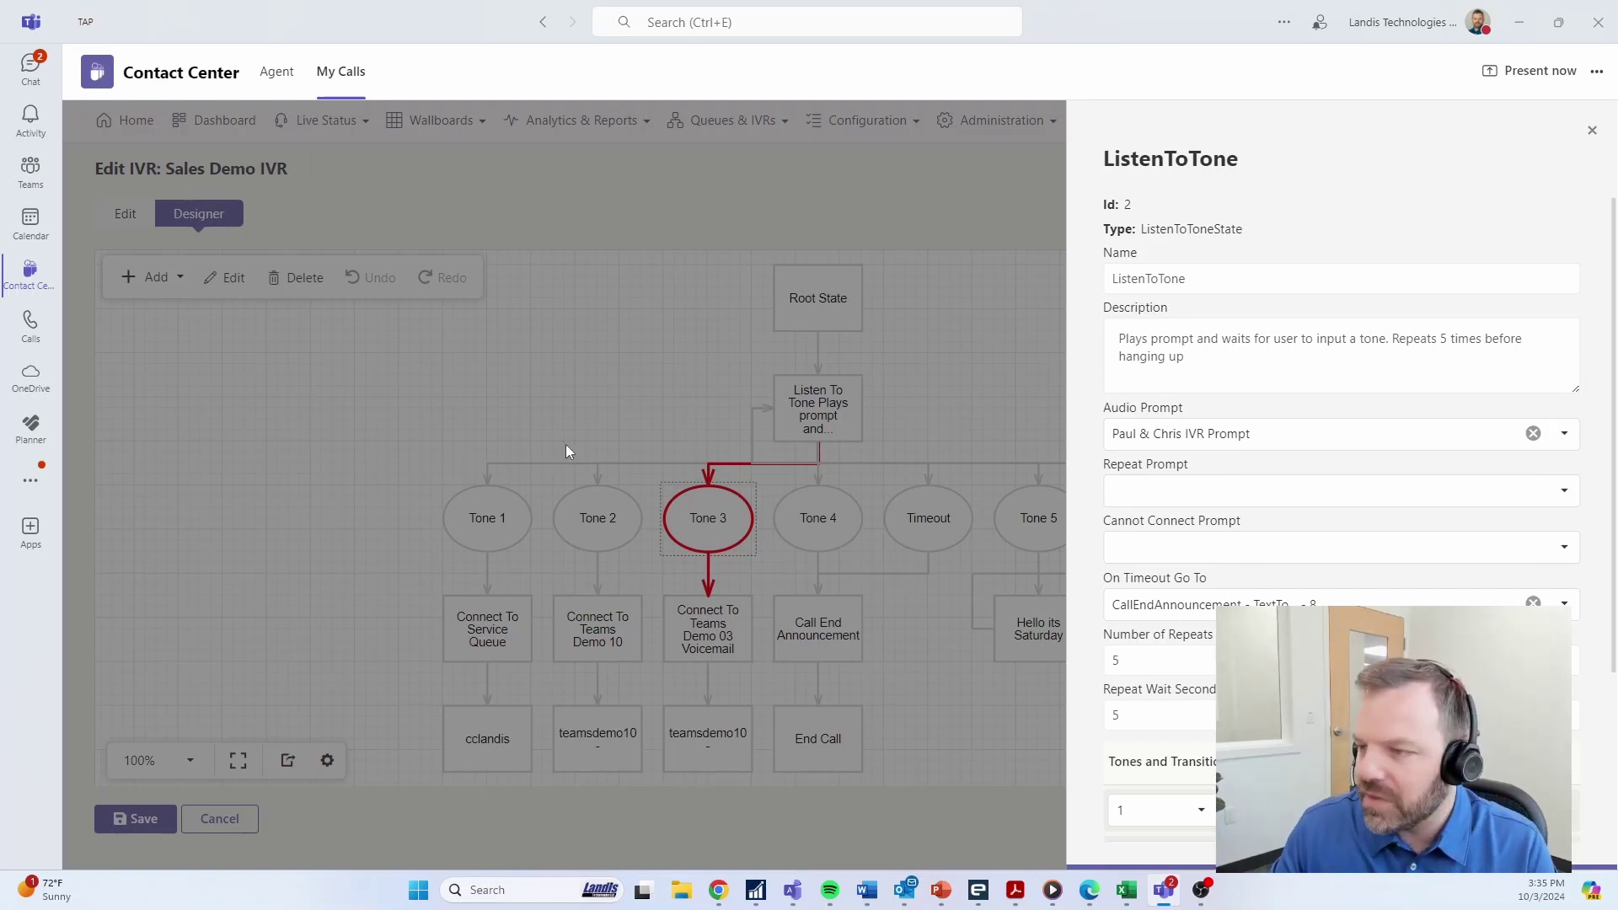
click(484, 438)
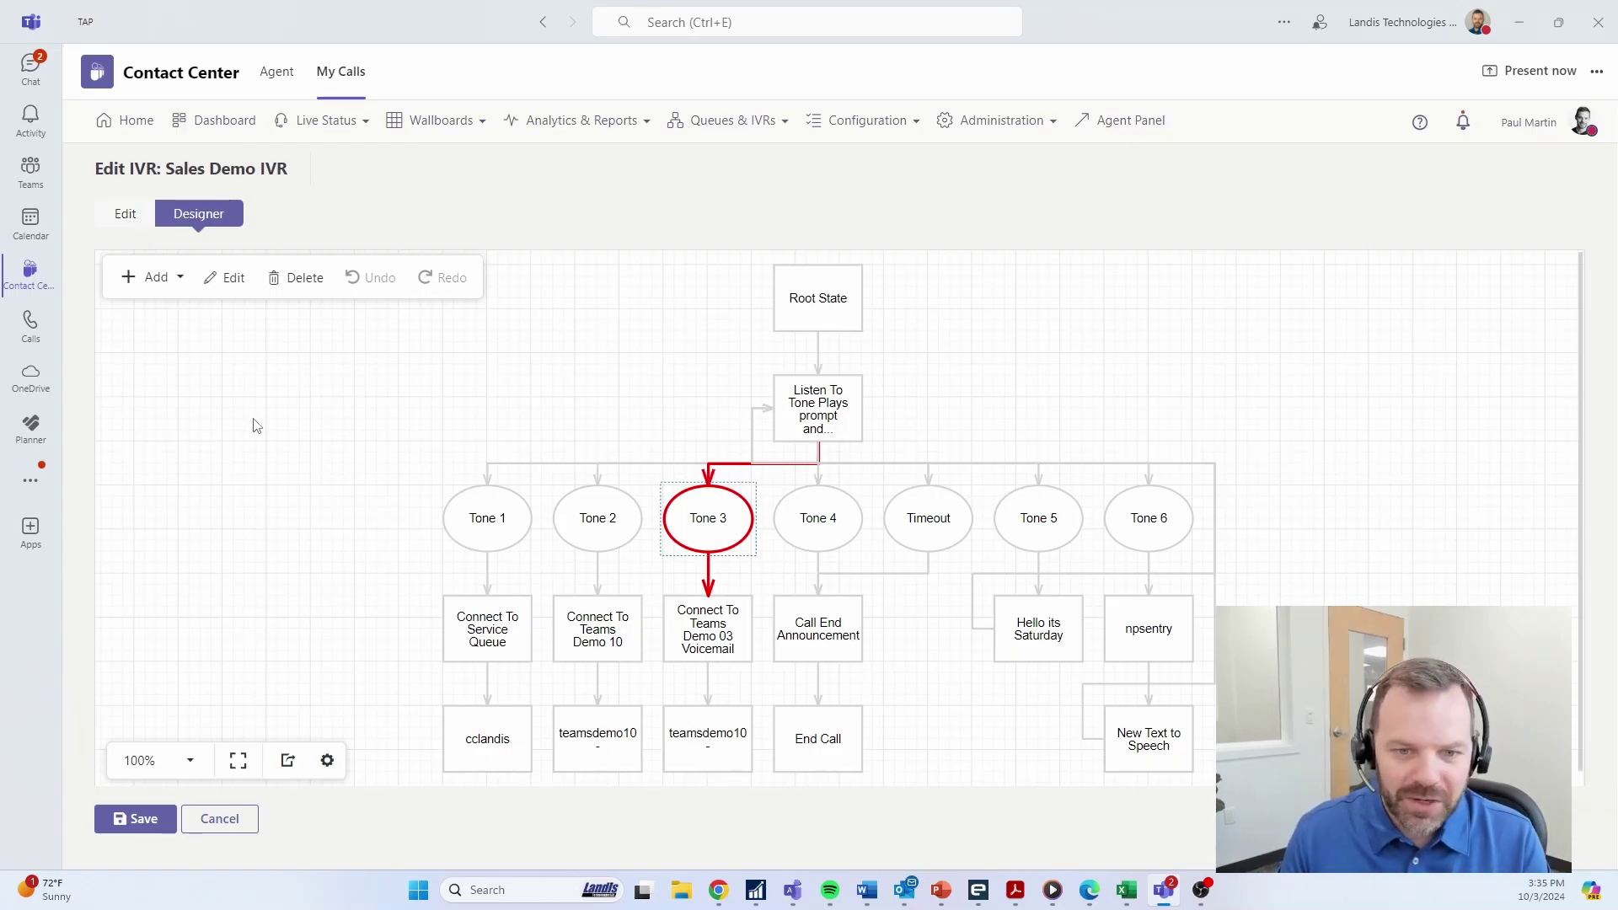
Show the node types available to add to the Sales Demo IVR flow via the Add dropdown.
click(140, 280)
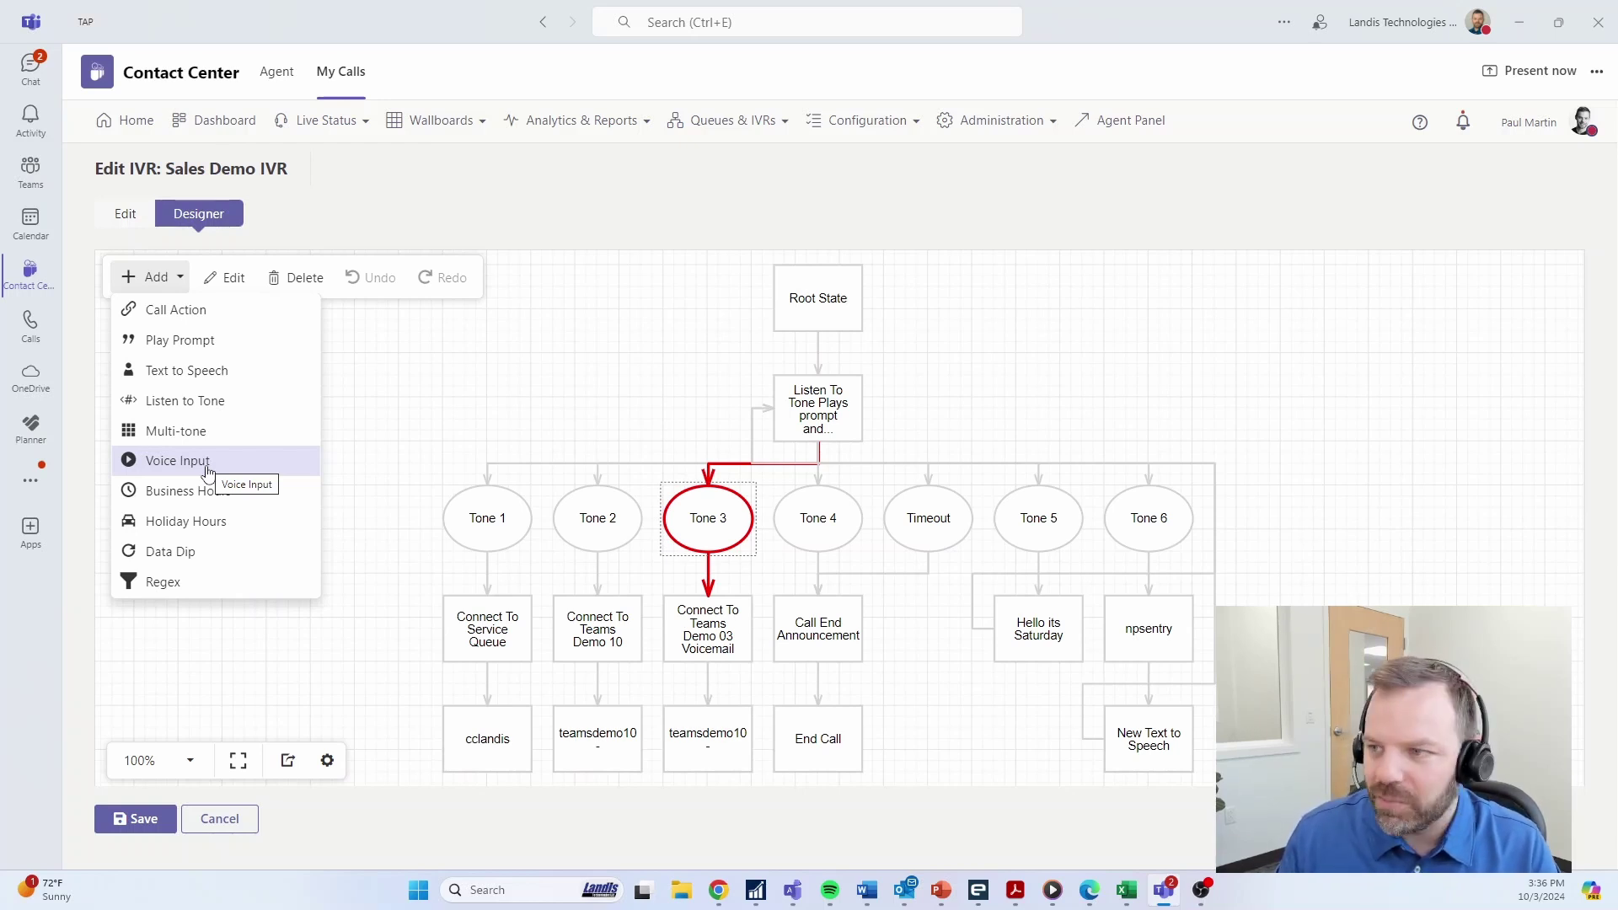
Go to the Dashboard showing 9/4/2024–10/3/2024 queue summary, agent leaderboard and call charts.
click(231, 133)
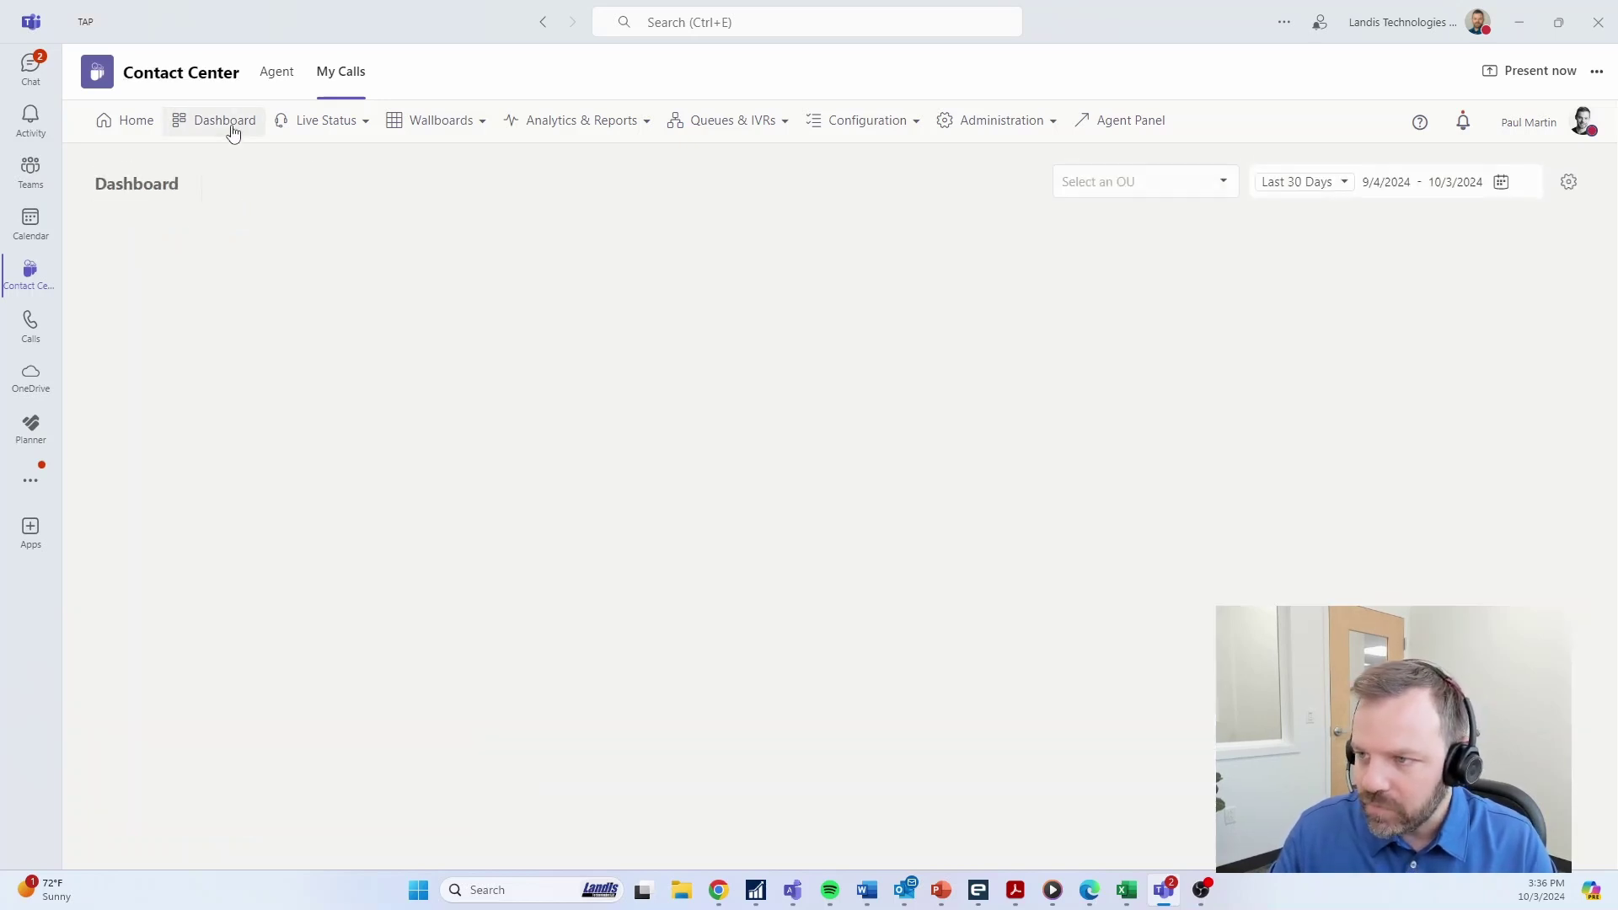